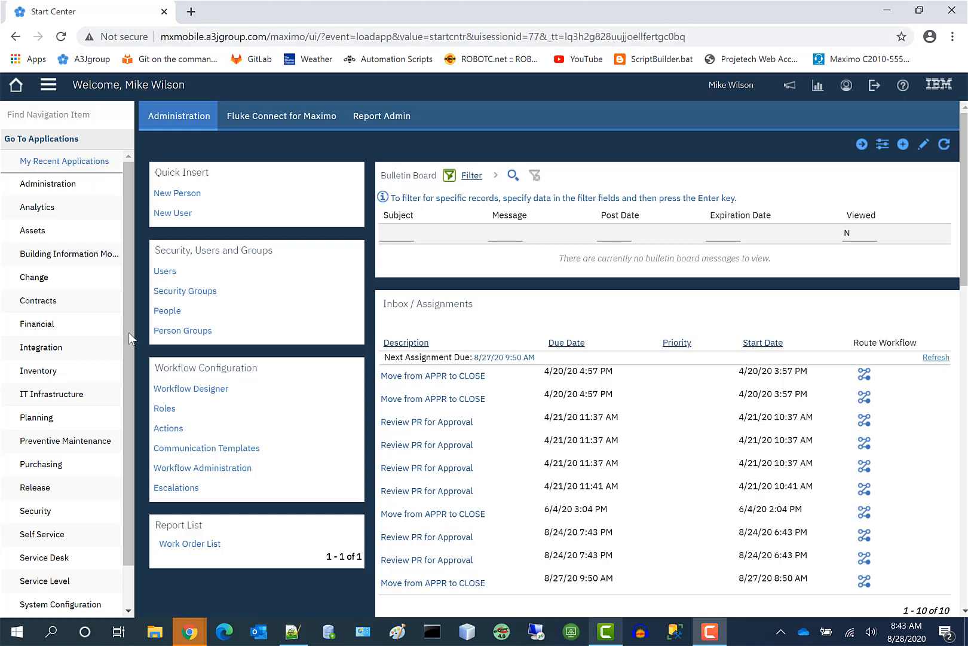
Open the Domains application from the platform configuration group of System Configuration.
scroll(128, 392, "down", 2)
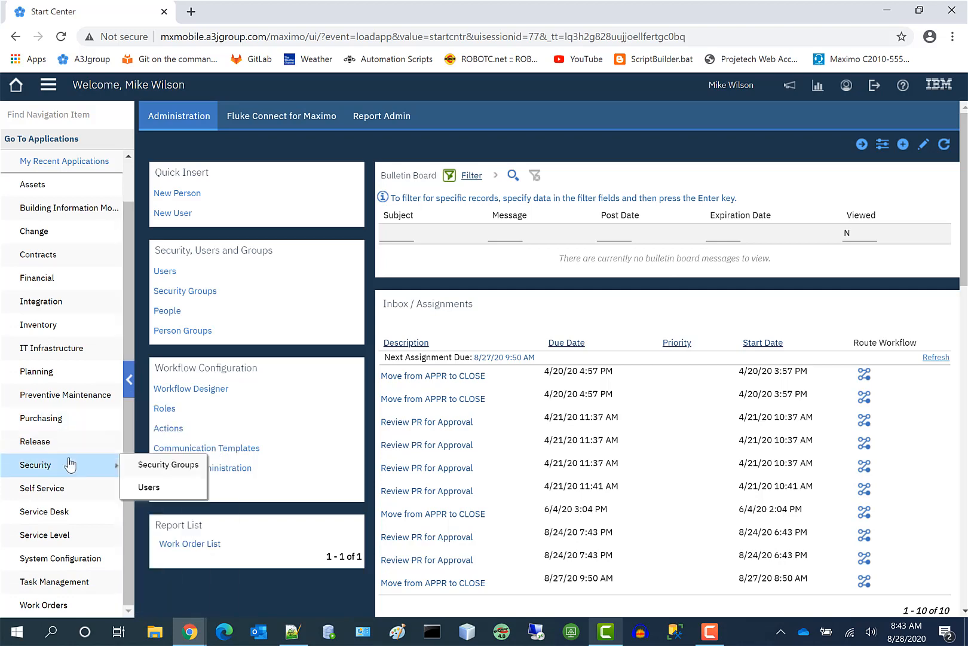
mouse_move(64, 559)
mouse_move(191, 557)
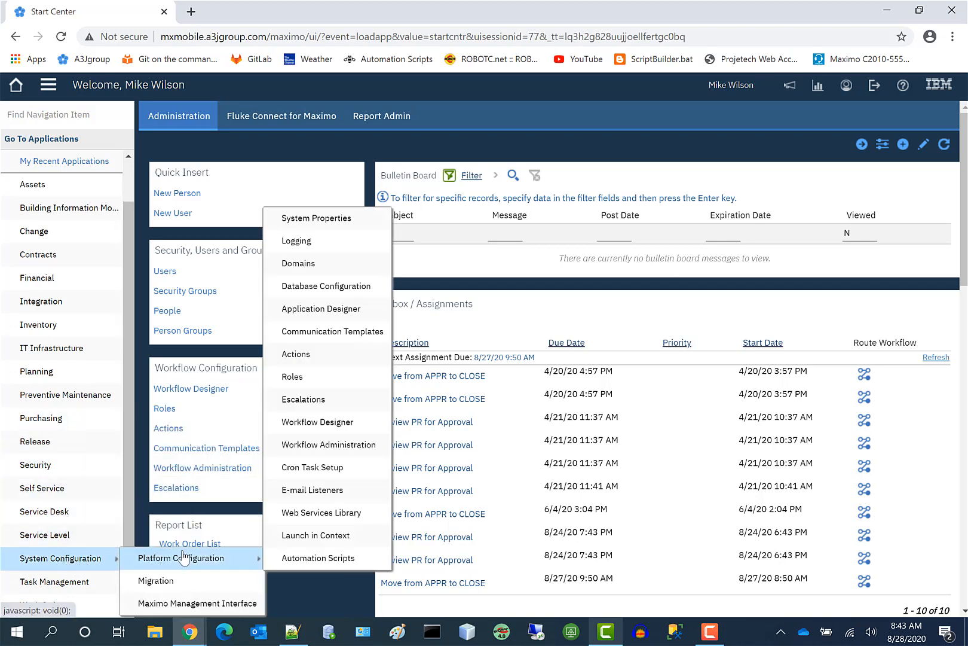
left_click(301, 266)
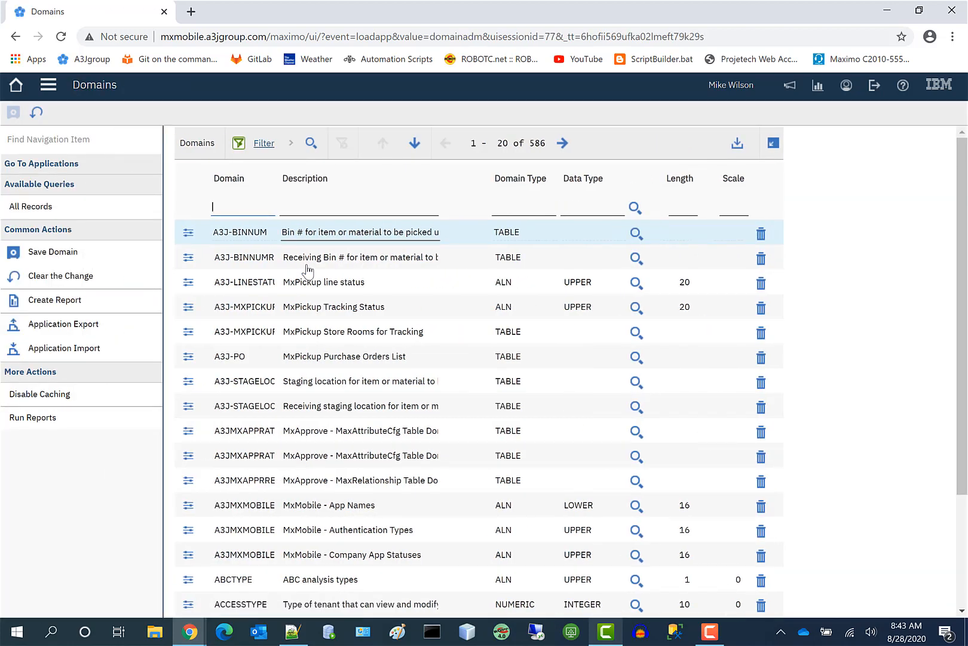
Find the POSTATUS domain, examine its synonym internal values, values and descriptions, and close it without changes.
type("postatus")
key("Return")
left_click(188, 235)
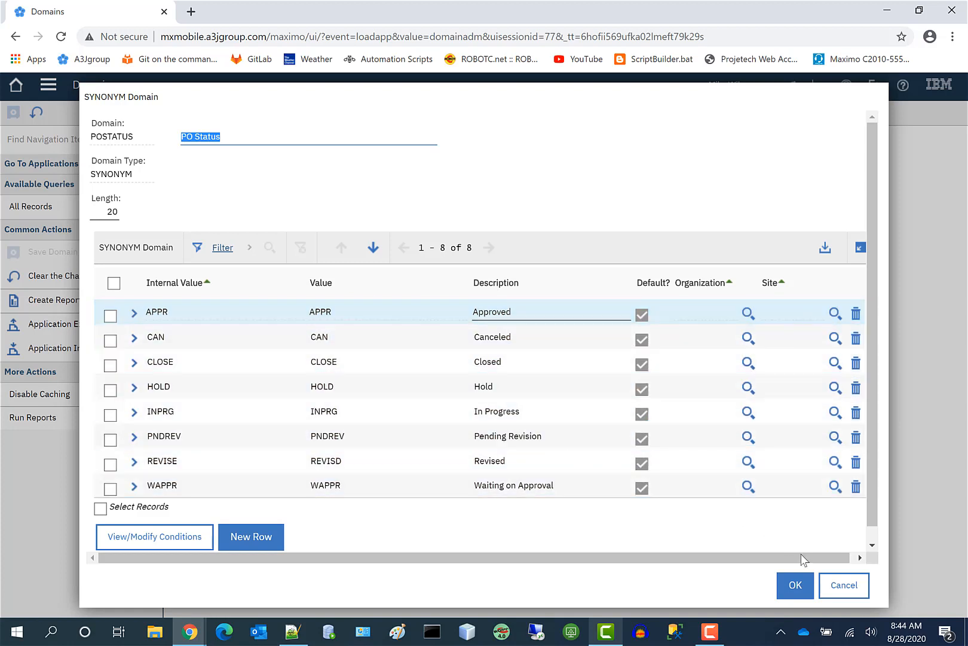
left_click(844, 592)
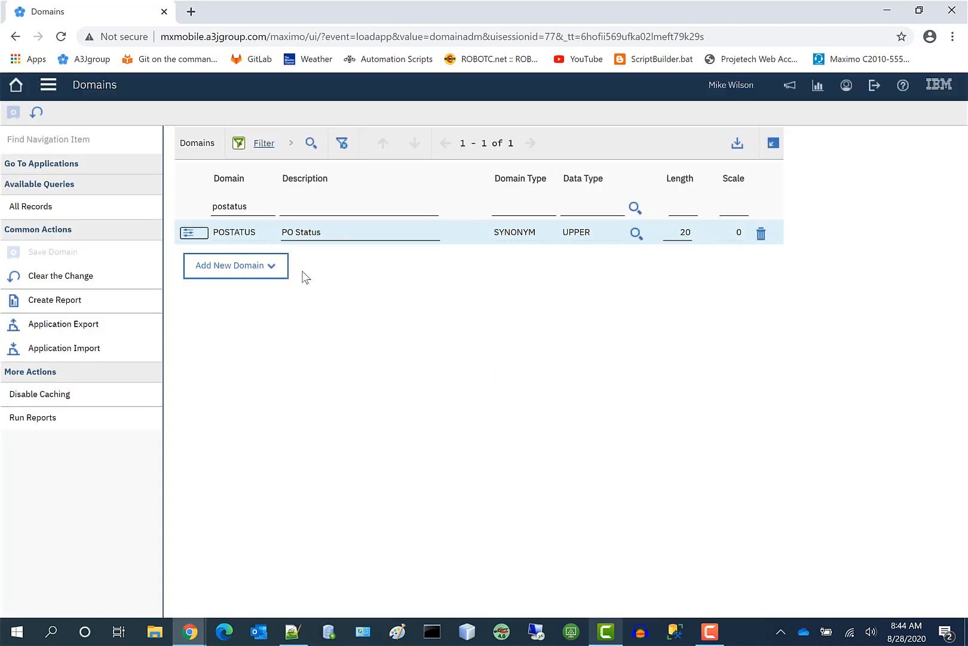
Find the WOSTATUS domain, examine which synonym values map to each internal value, and close it without changes.
left_click(273, 214)
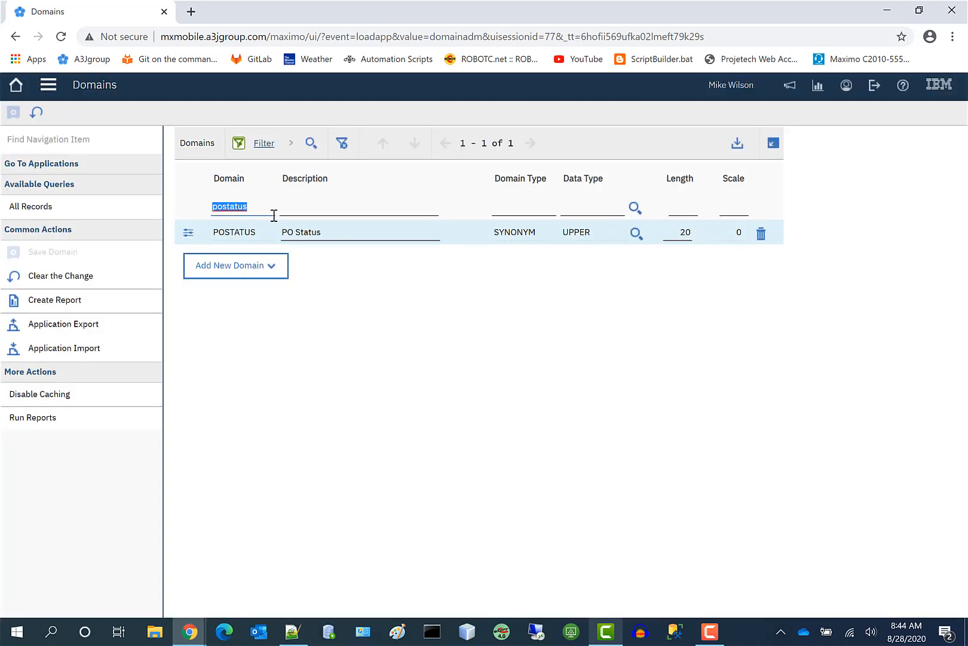
type("wostatus")
key("Return")
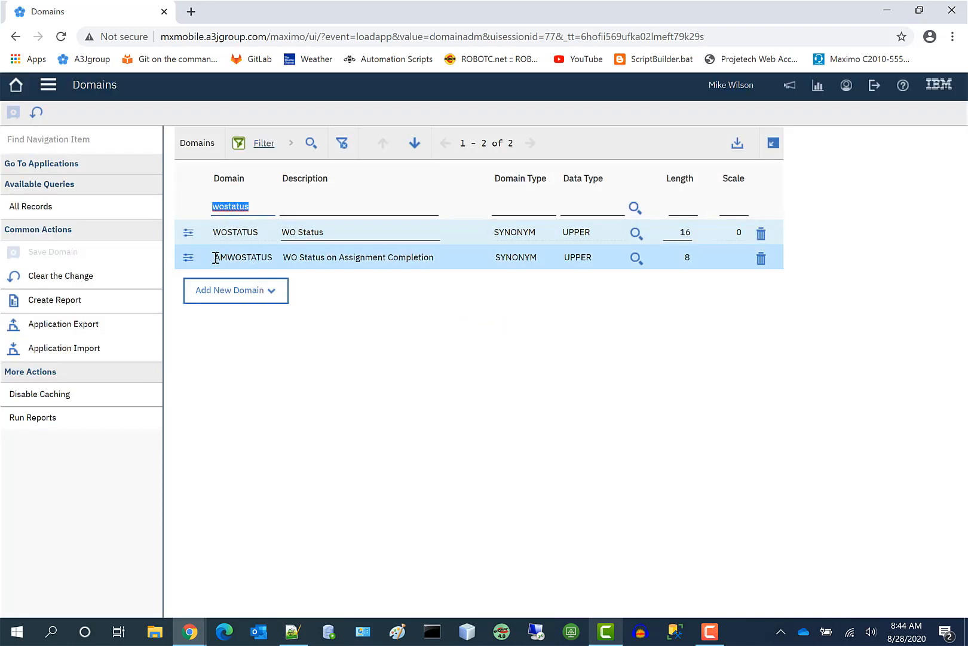
left_click(188, 233)
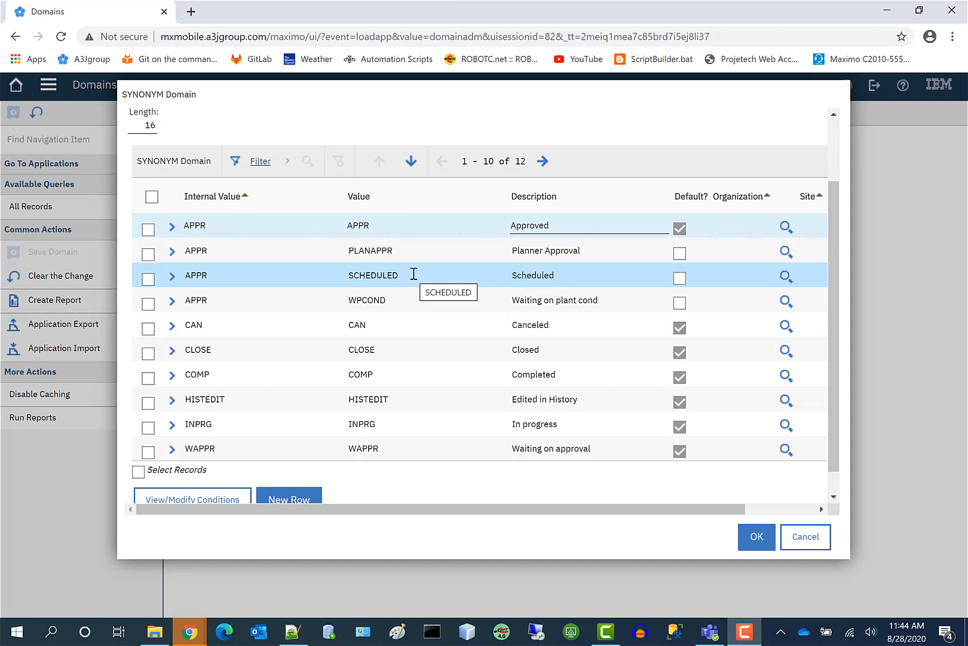
left_click(801, 539)
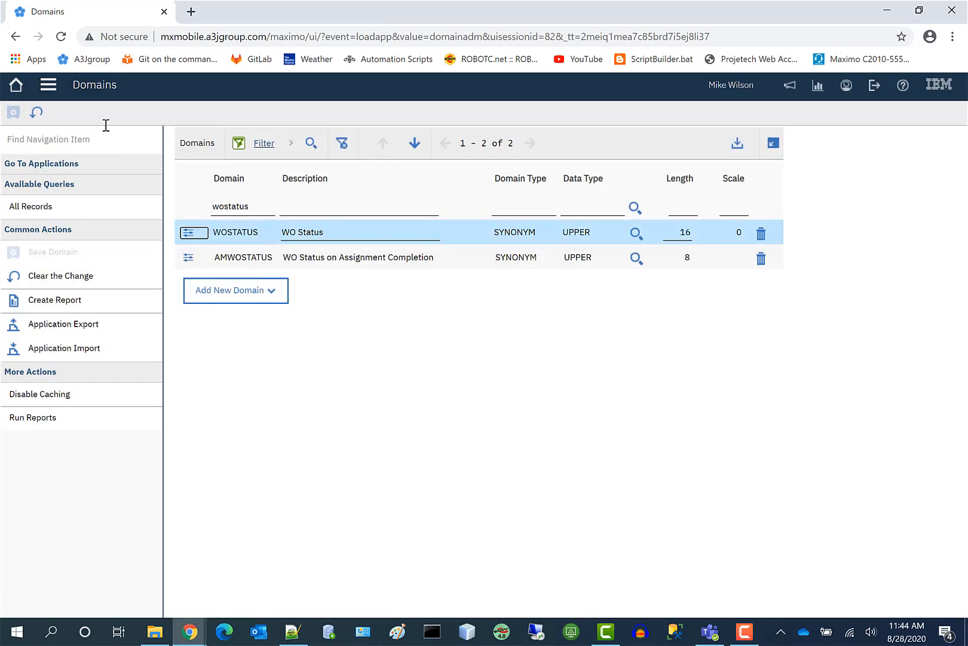
Open the Work Order Tracking application from the Work Orders module.
left_click(49, 88)
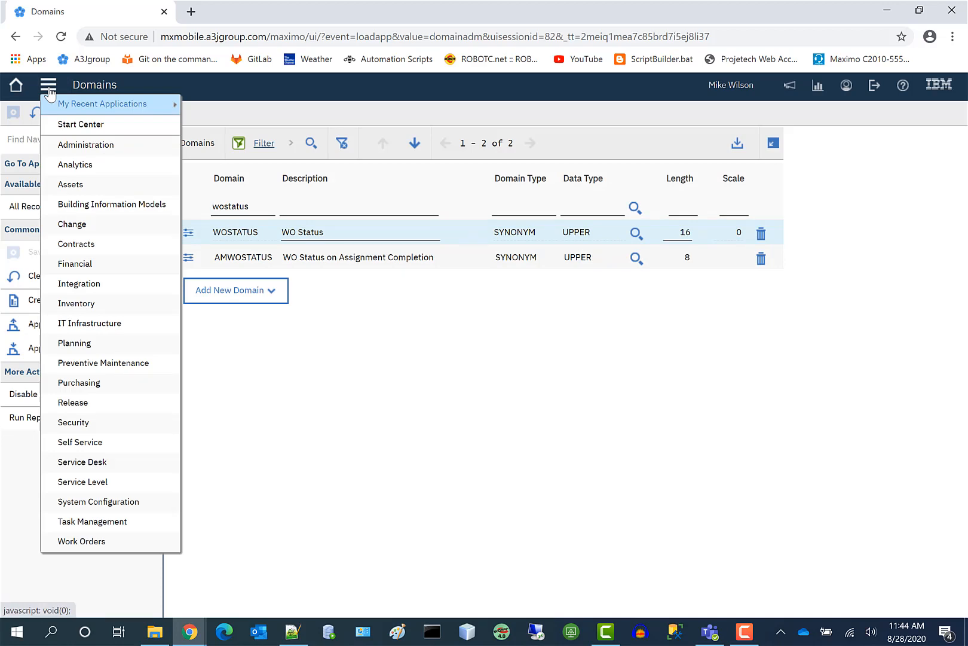
mouse_move(107, 542)
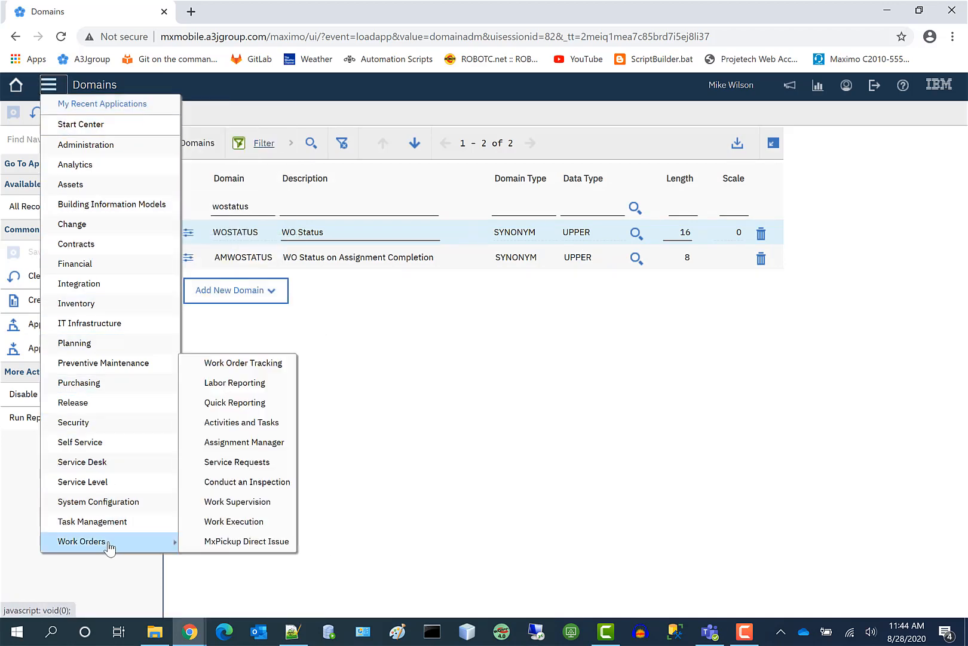
left_click(233, 369)
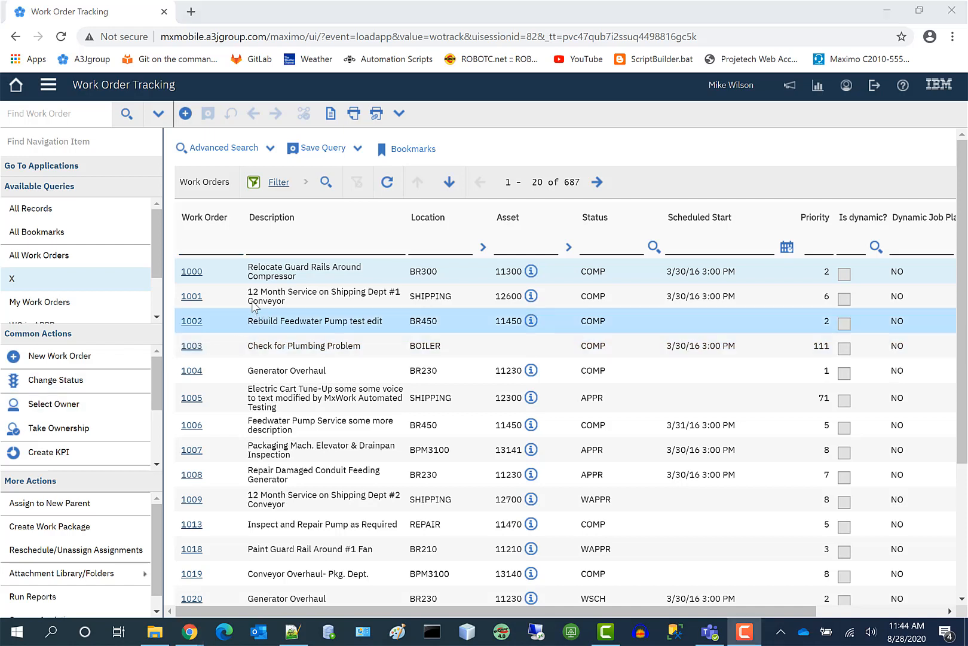
Query work orders with a where clause for status = 'APPR', woclass 'WORKORDER' or 'ACTIVITY', historyflag = 0, istask = 0 and siteid = 'BEDFORD'.
left_click(270, 146)
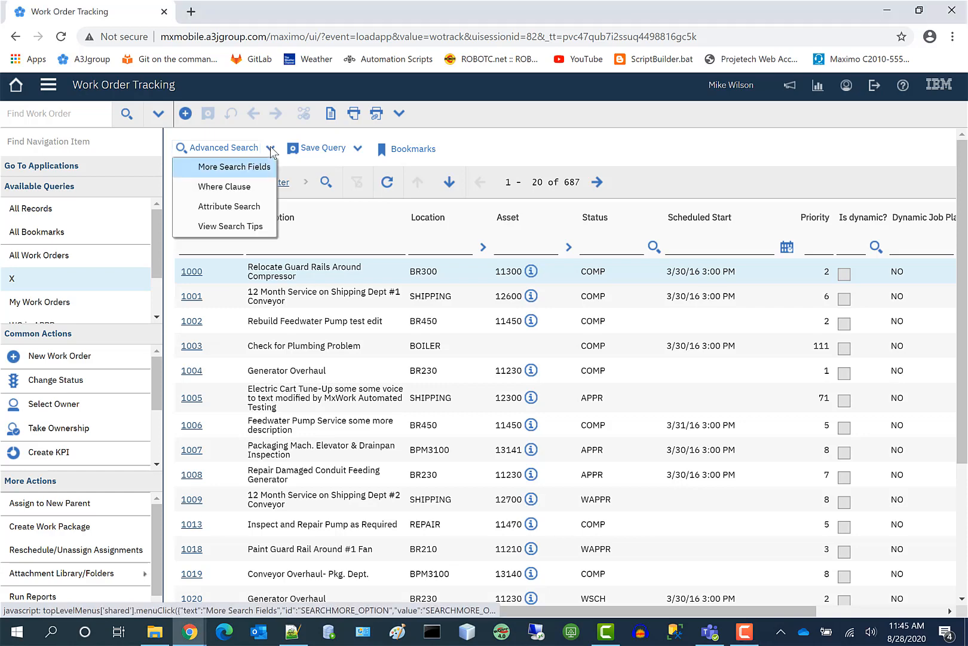
left_click(251, 188)
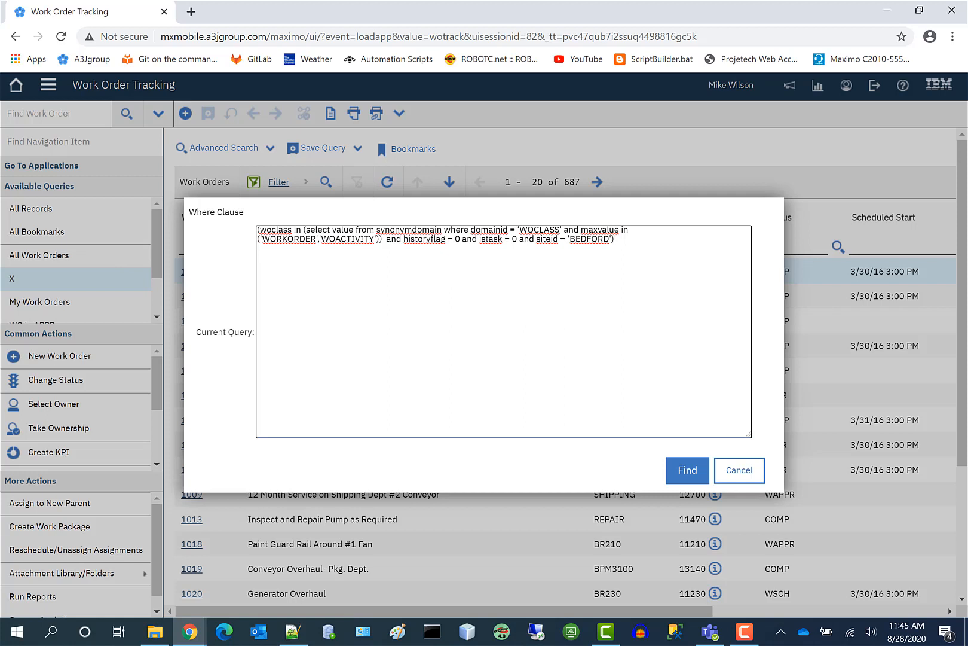
key("alt+Tab")
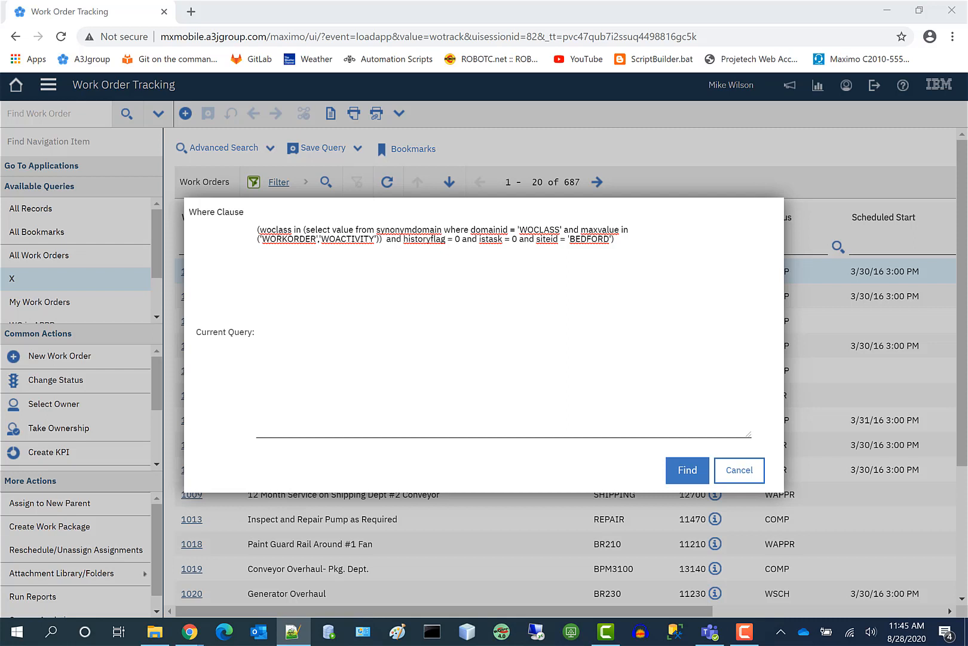
left_click(635, 242)
key("ctrl+a")
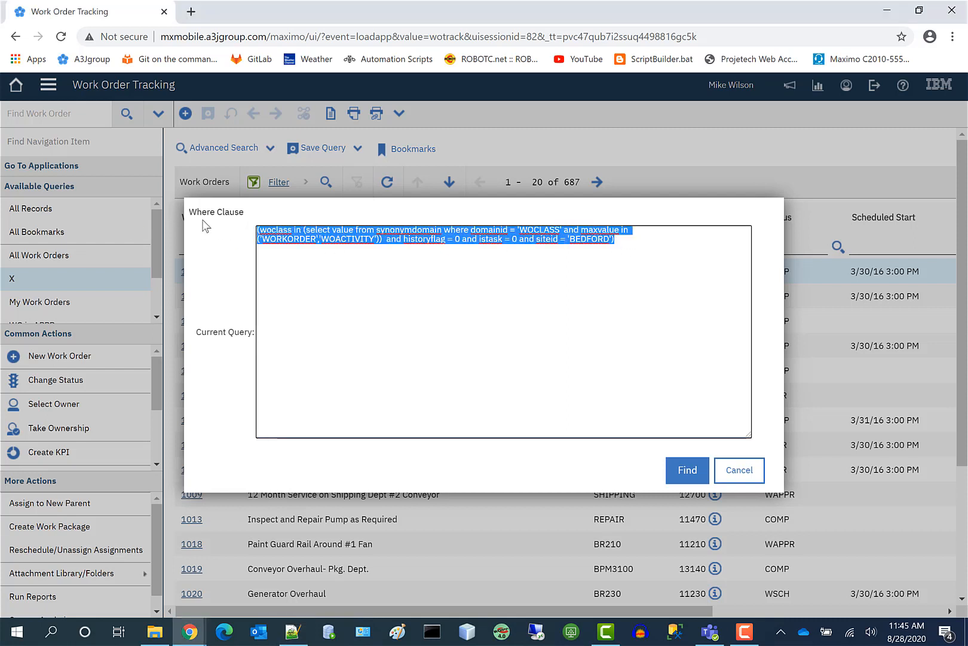
key("BackSpace")
type("(status = 'APPR' and (woclass = 'WORKORDER' or woclass = 'ACTIVITY') and historyflag = 0 and istask = 0 and siteid = 'BEDFORD')")
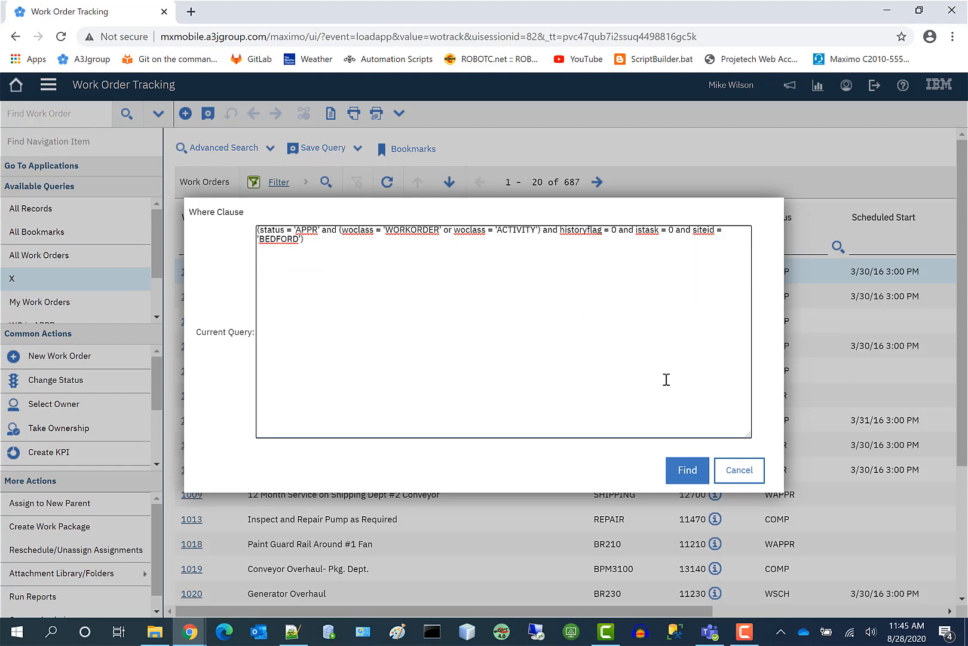
left_click(679, 470)
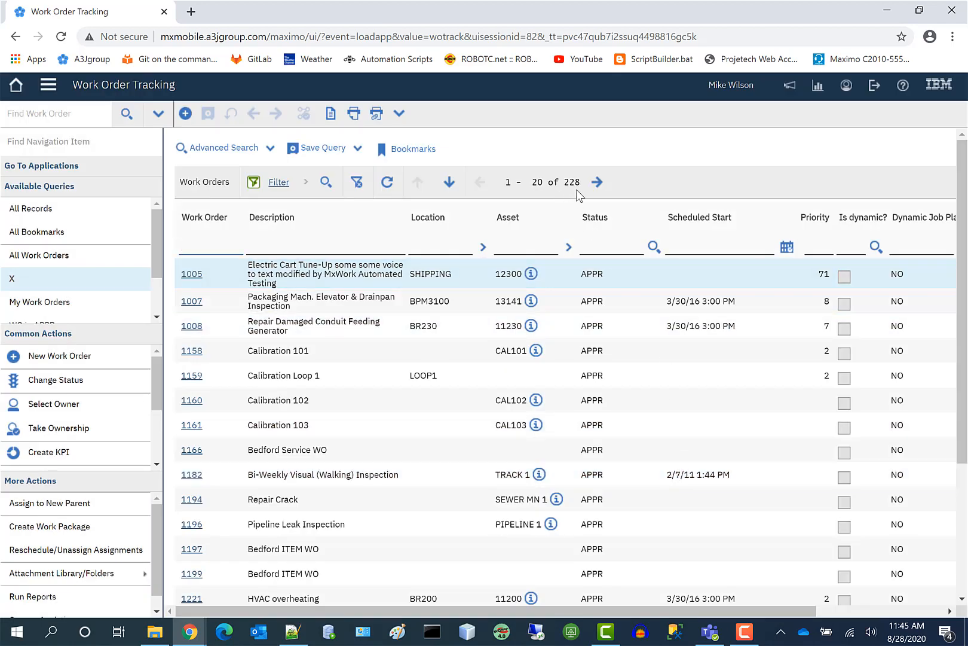
scroll(610, 313, "down", 3)
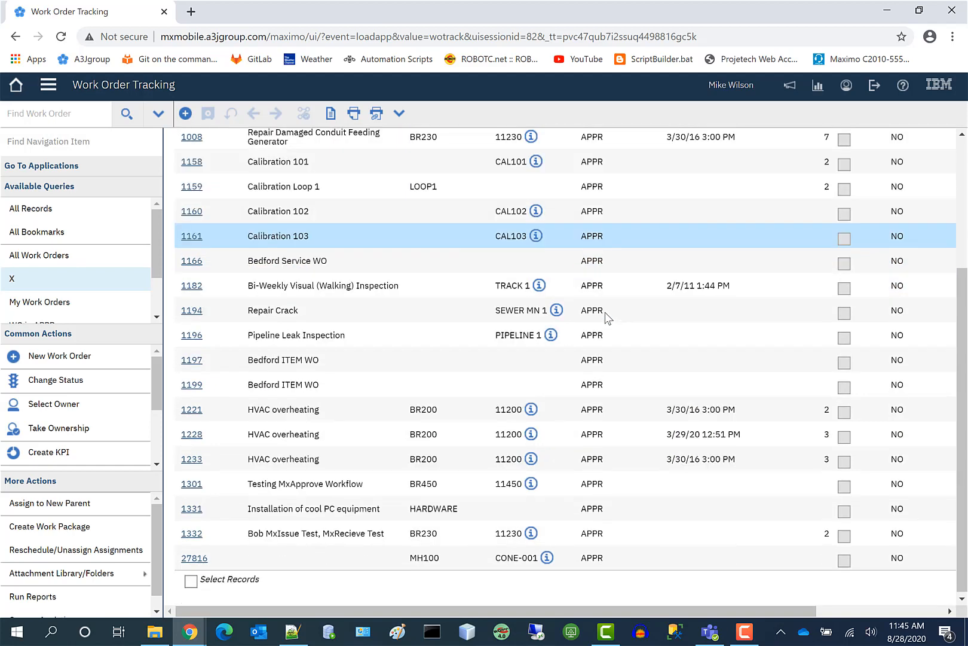
scroll(609, 315, "up", 3)
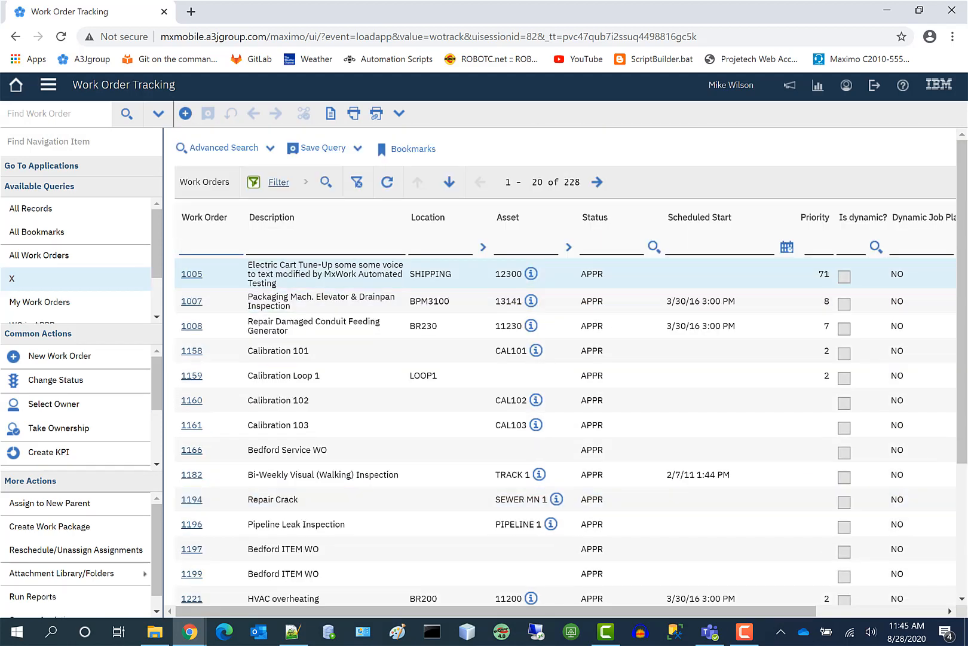
Rerun the where clause with the status condition rewritten as status in (select value from synonymdomain where domainid='WOSTATUS' and maxvalue = 'APPR').
left_click(293, 631)
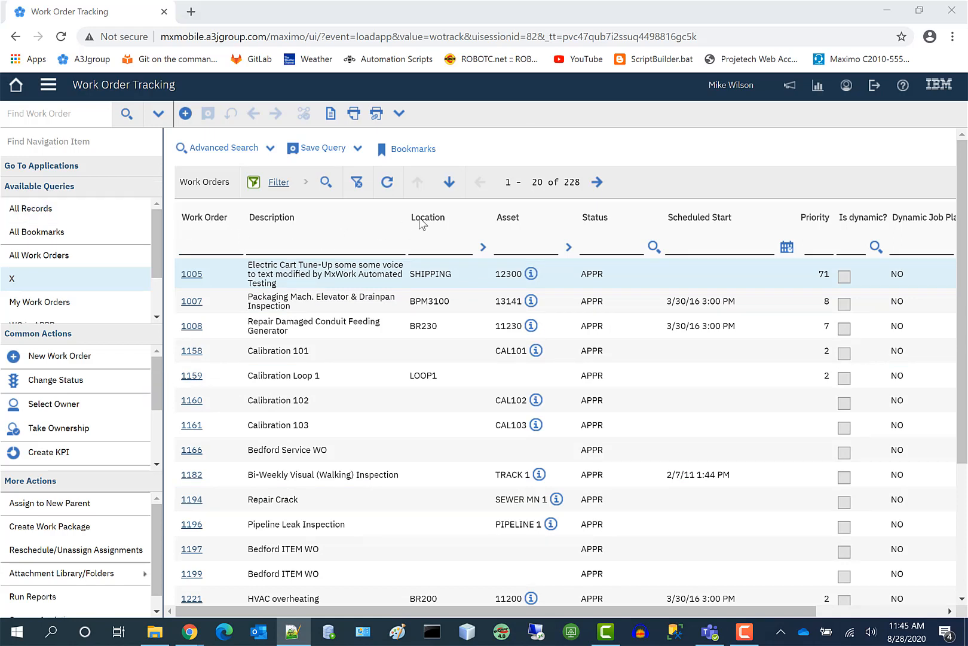
left_click(348, 154)
left_click(270, 147)
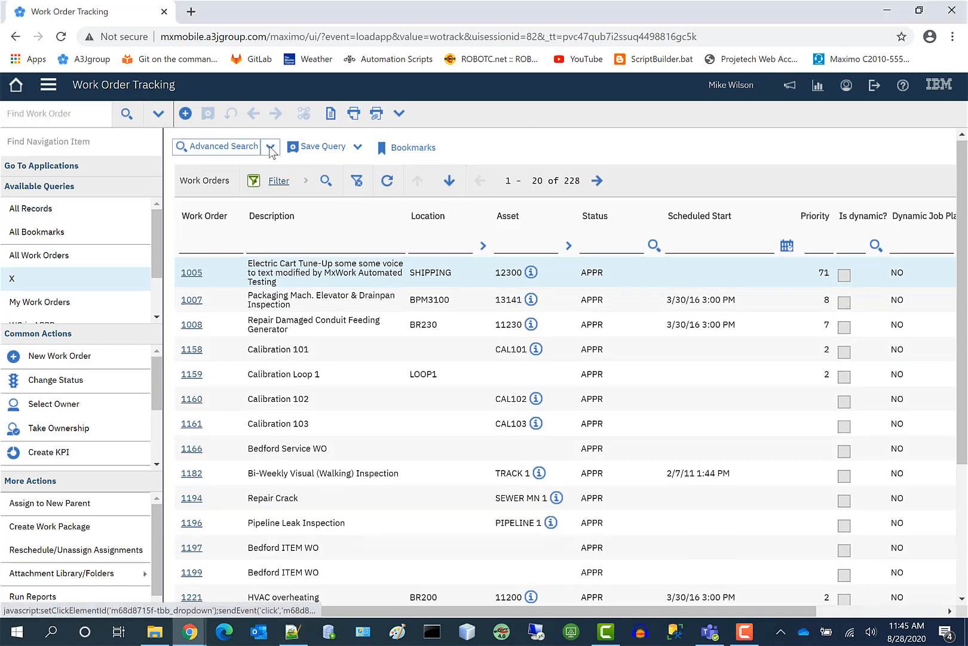
left_click(246, 184)
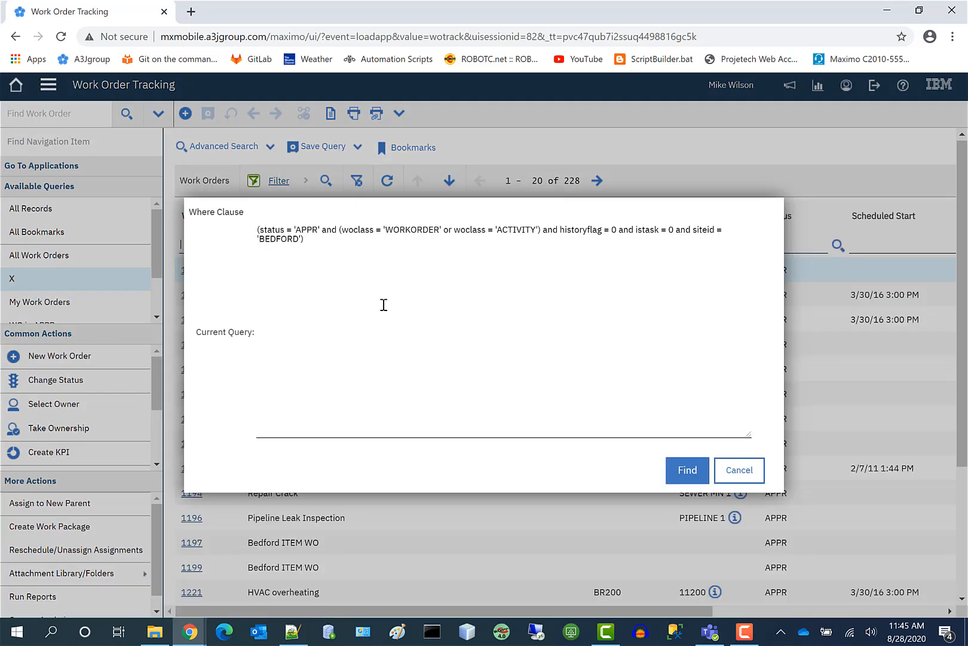
left_click_drag(304, 240, 211, 217)
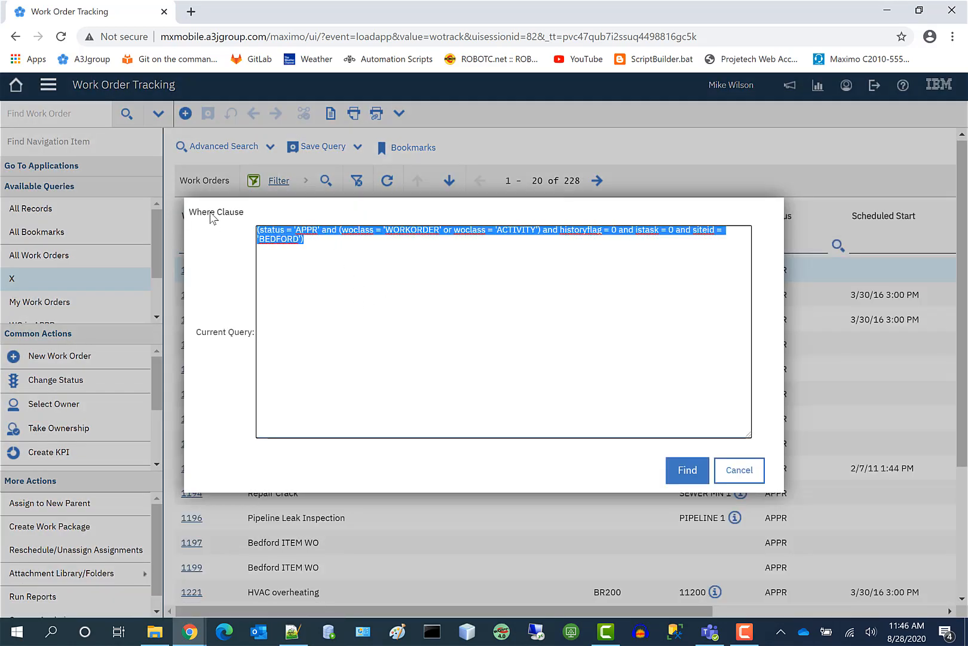
key("BackSpace")
type("((woclass = 'WORKORDER' or woclass = 'ACTIVITY') and historyflag = 0   and siteid = 'BEDFORD' and istask = 0) and status in (select value from synonymdomain where domainid='WOSTATUS'  and maxvalue = 'APPR')")
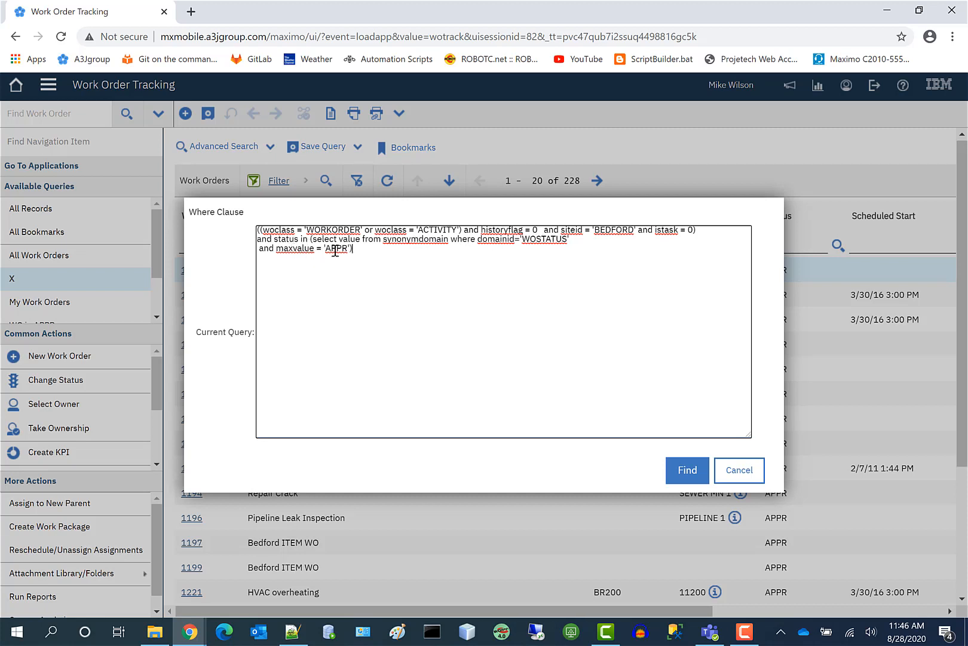
left_click(688, 467)
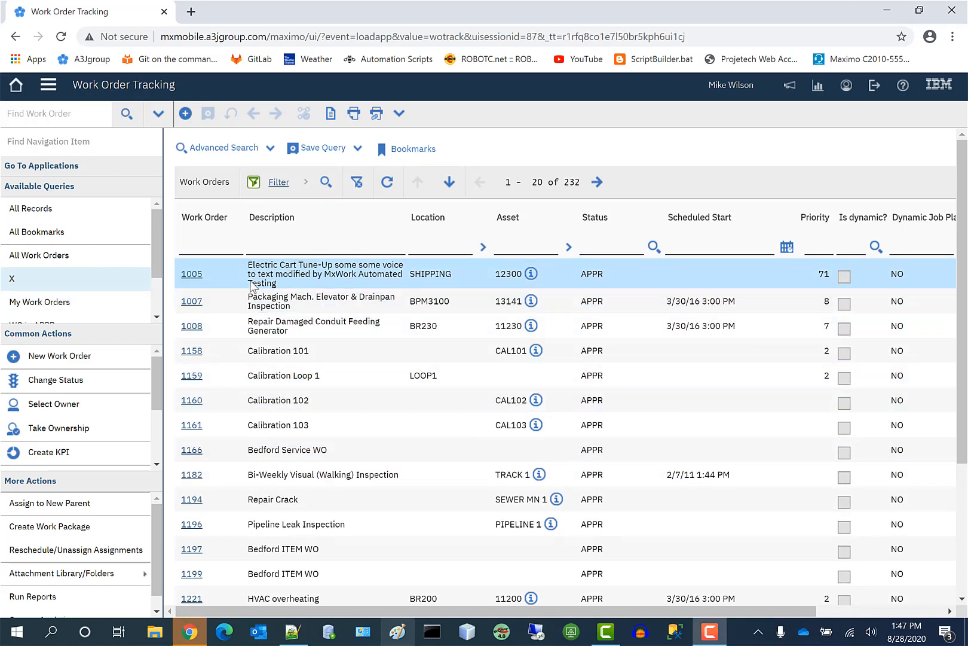
Filter the queried work orders by number 298* to examine their statuses, and clear the filter.
left_click(203, 245)
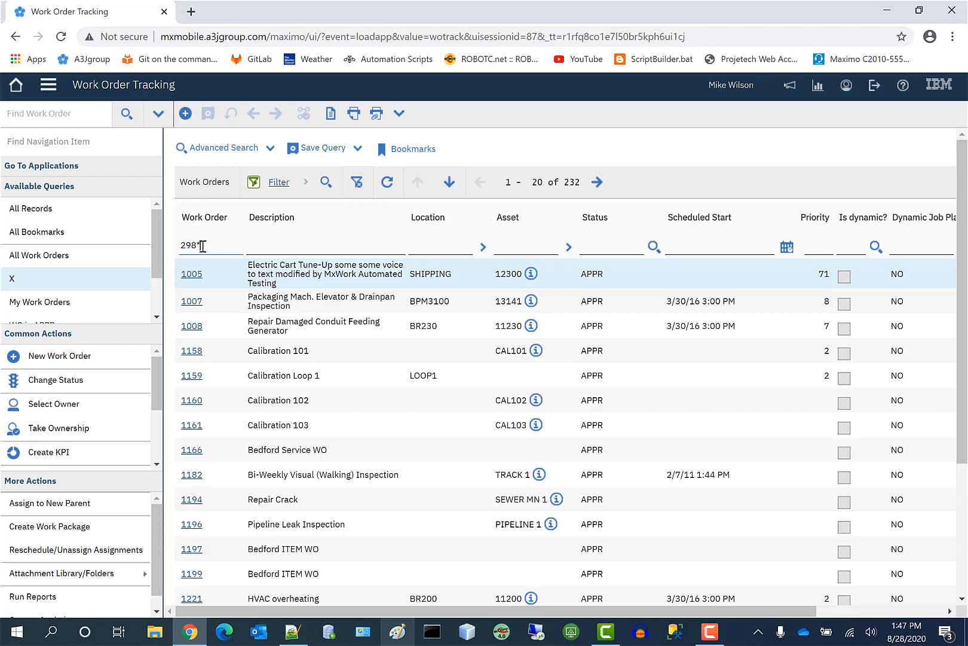
key("Return")
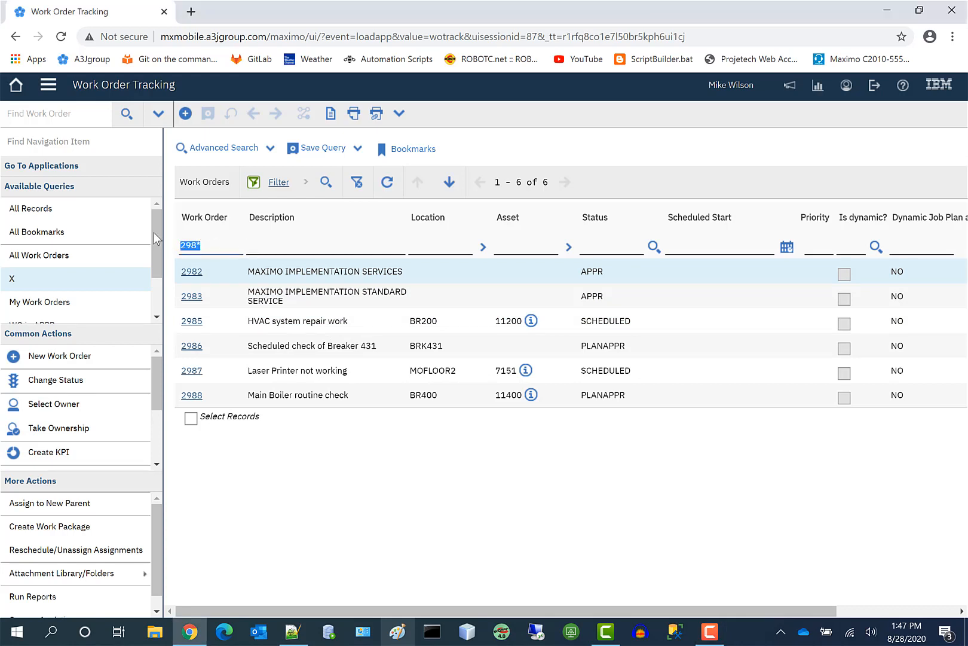
key("BackSpace")
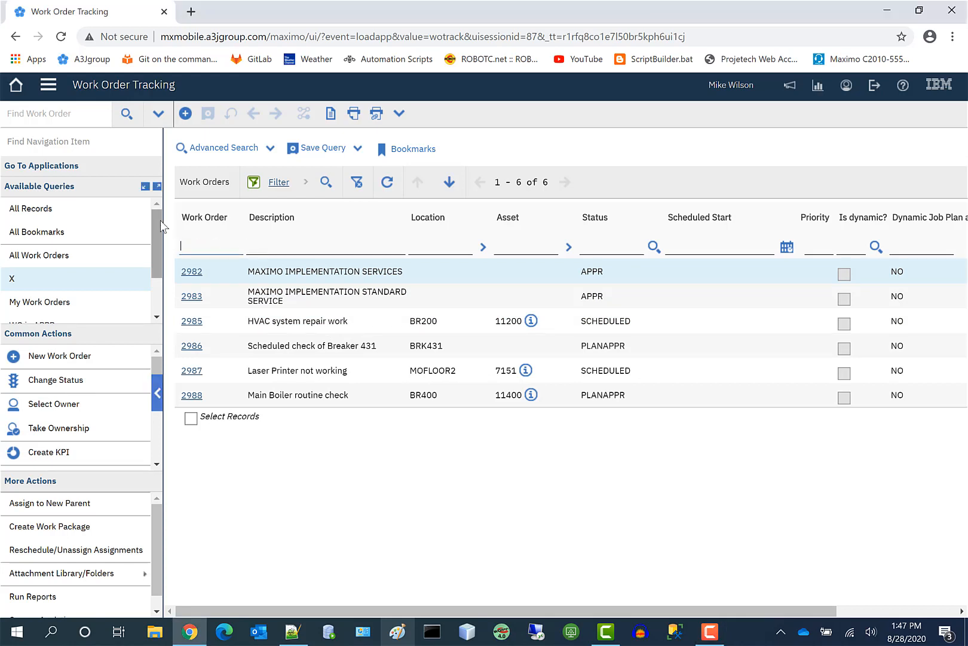
key("Return")
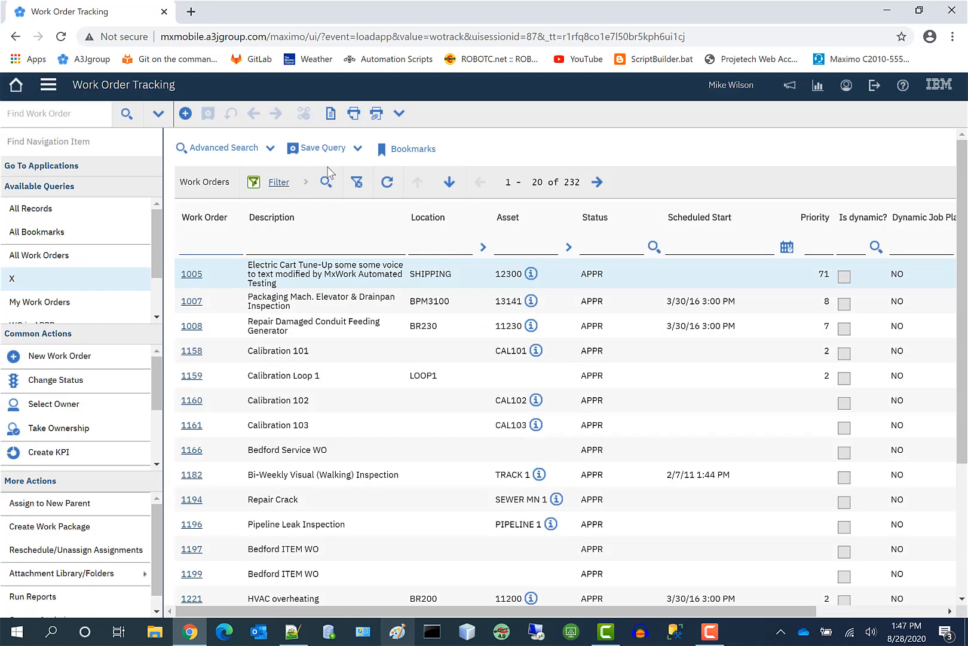
Save the current query as "All APPR" with description "All APPR", make it public, and return to the Start Center.
left_click(332, 149)
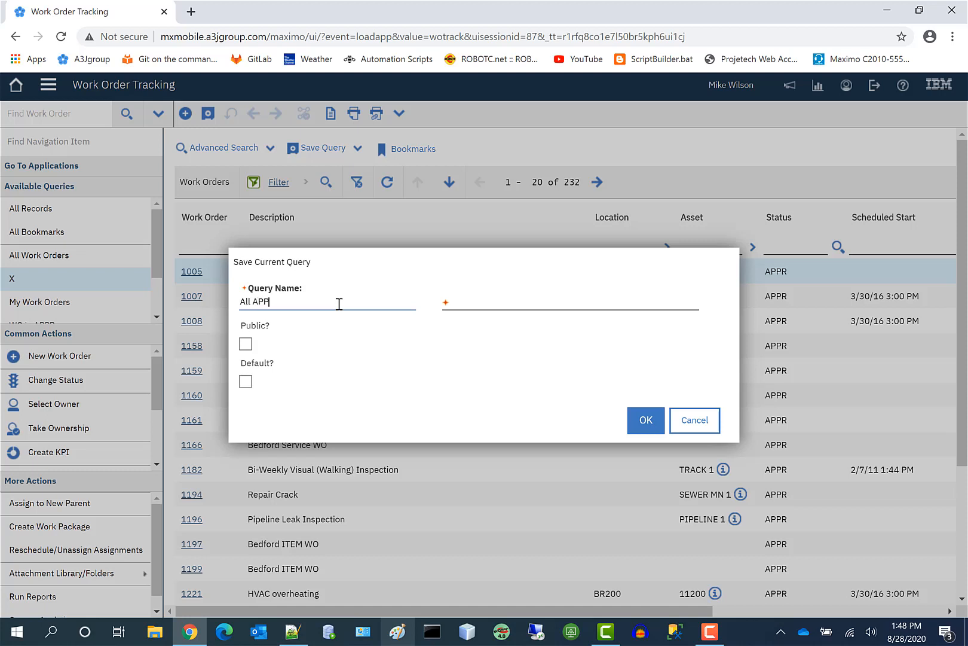
key("Tab")
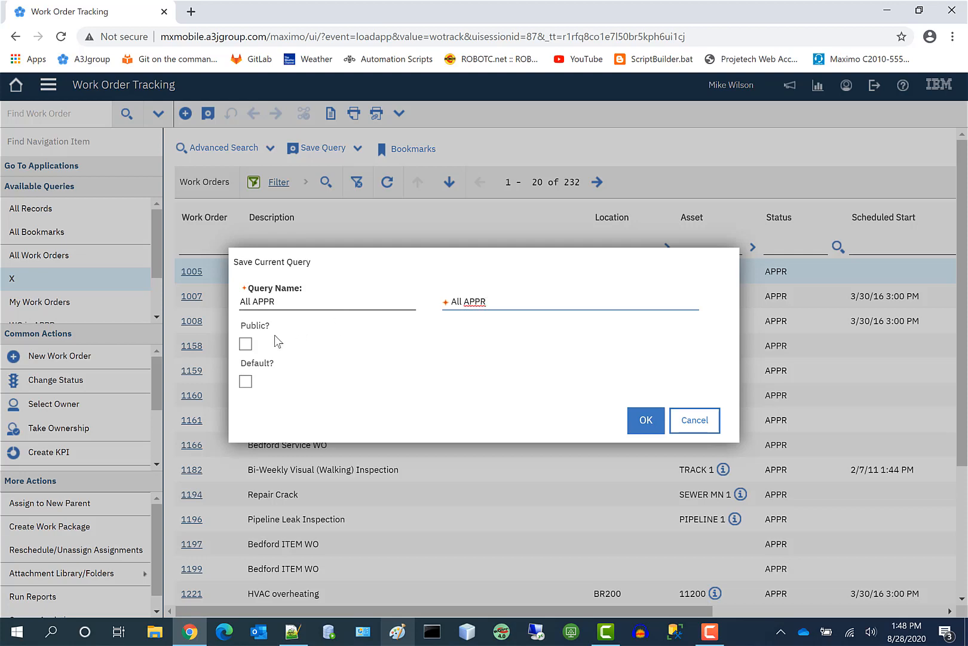
left_click(245, 344)
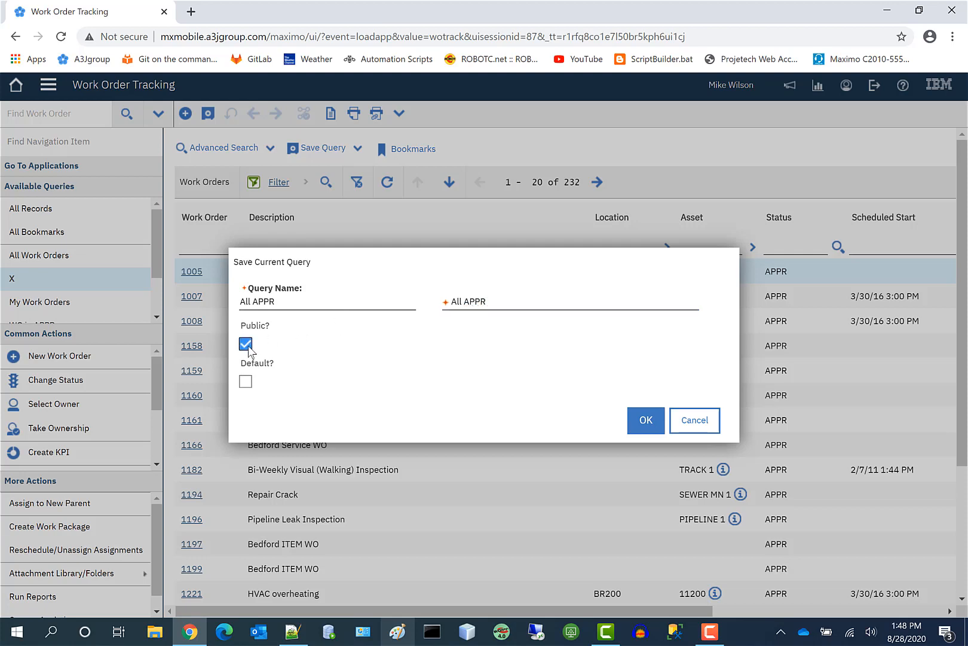
left_click(642, 417)
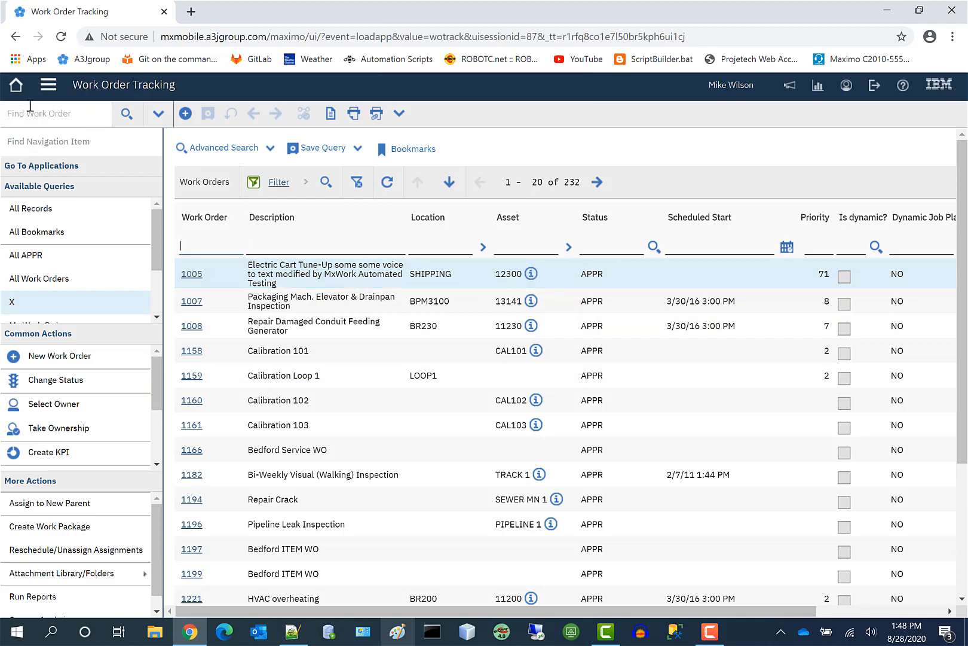
left_click(16, 84)
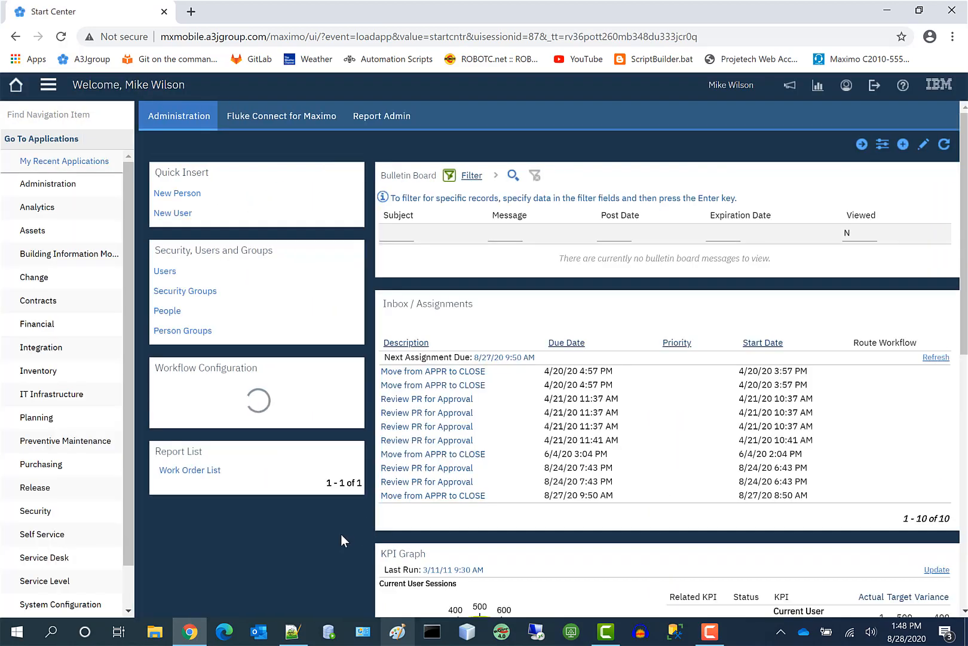
Open the setup of the Open APPR Work Orders portlet on the Start Center and set its application to WOTRACK.
scroll(342, 531, "down", 10)
scroll(342, 531, "down", 2)
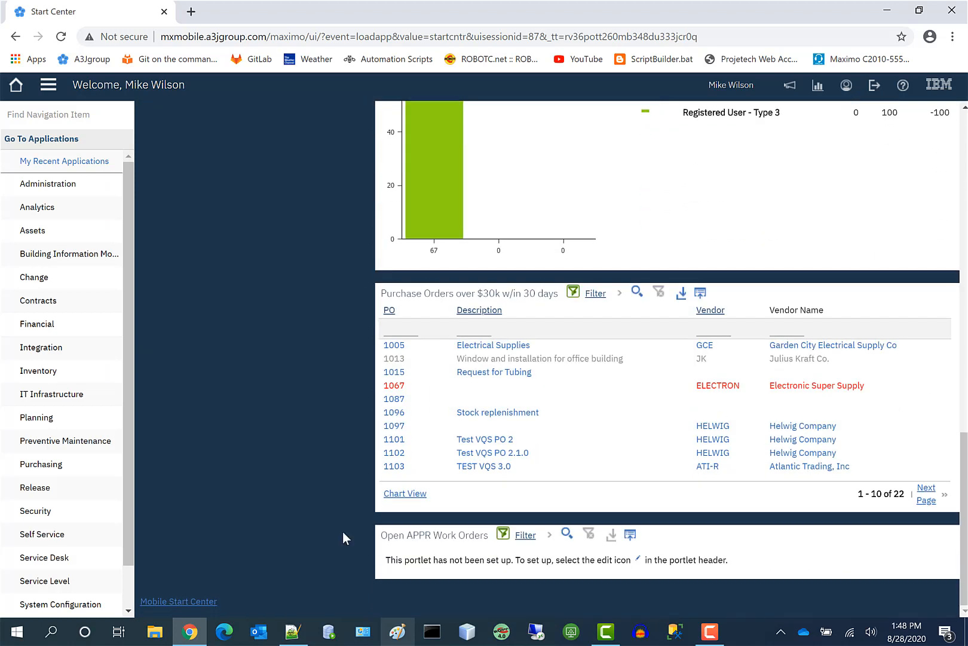
mouse_move(418, 546)
left_click(922, 535)
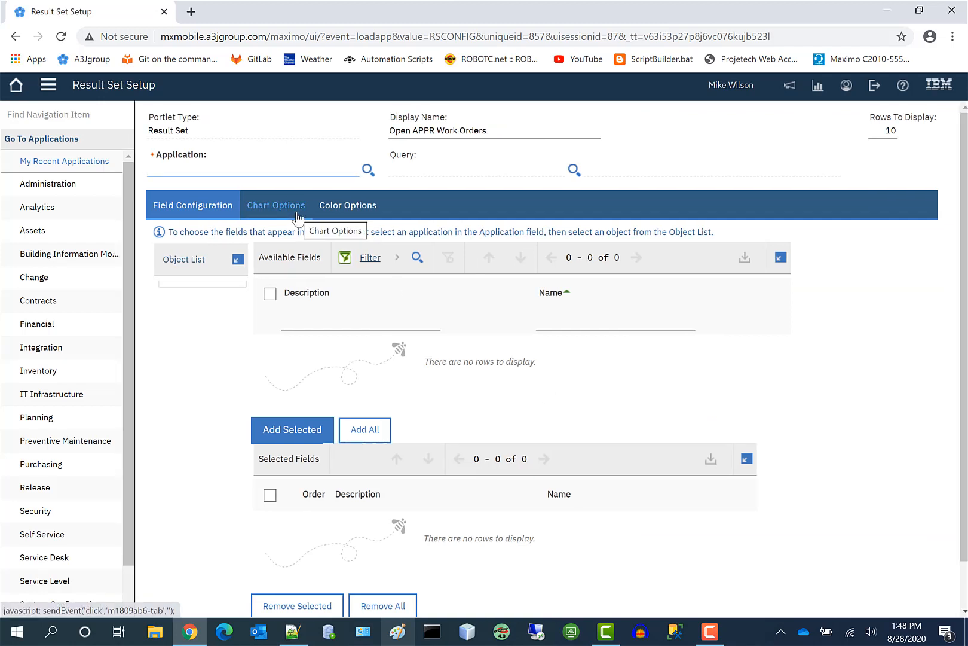
type("wotrack")
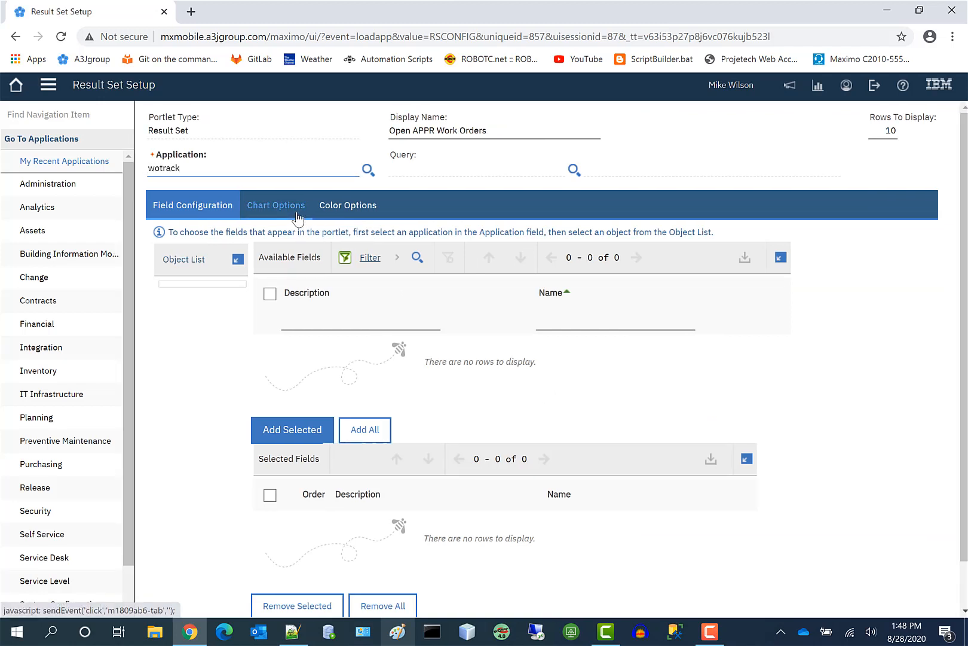
key("Tab")
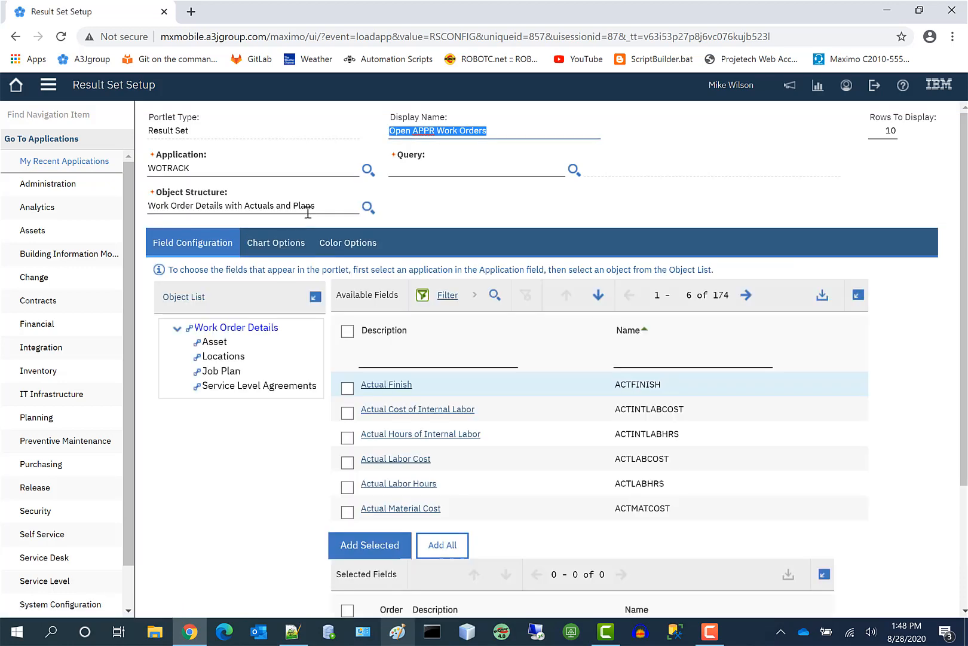
Choose the saved "All APPR" query for the result set.
left_click(412, 168)
left_click(574, 170)
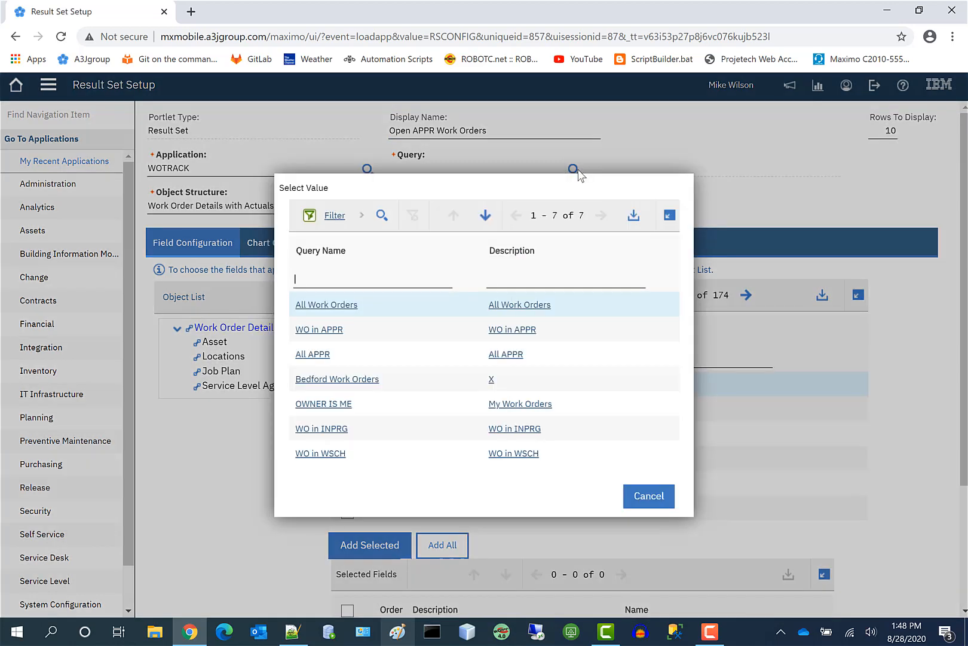
left_click(314, 354)
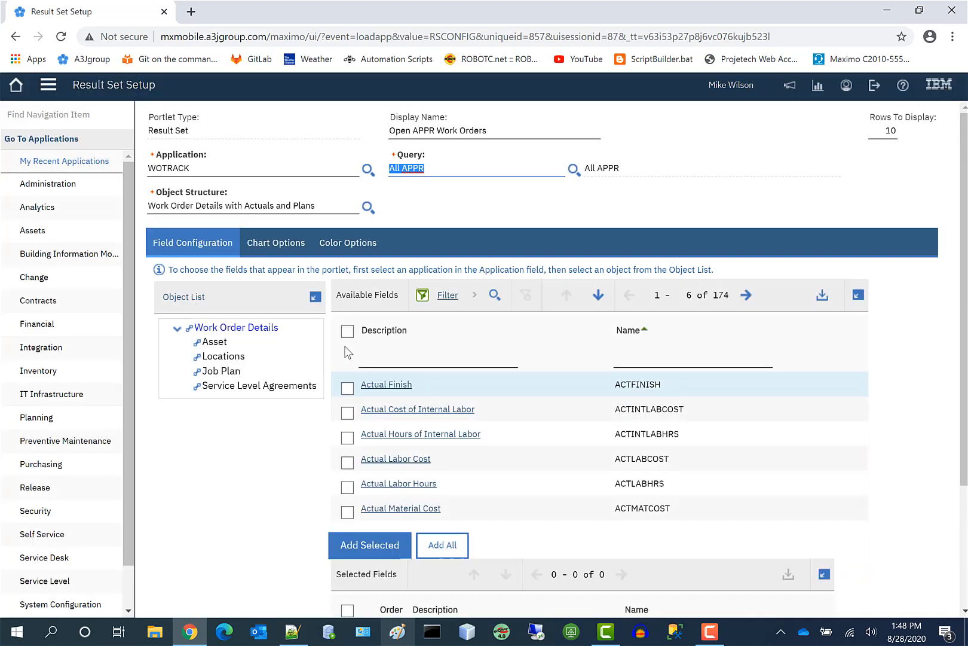
left_click(886, 460)
scroll(886, 459, "down", 1)
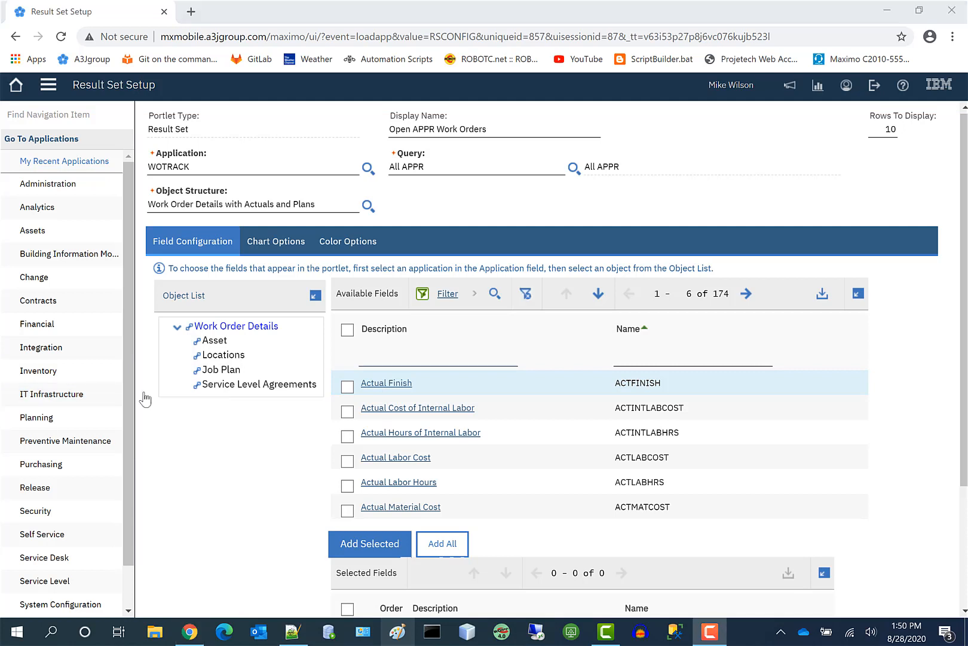
Filter the available work order fields by "desc" and add the Description field to the selected fields.
left_click(383, 358)
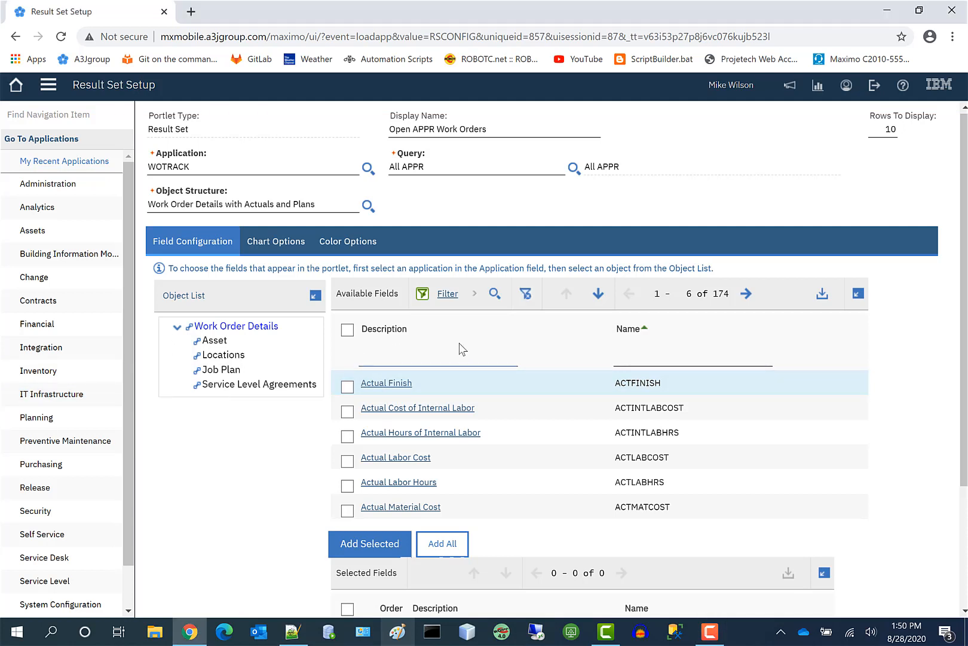
type("desc")
key("Return")
left_click(347, 386)
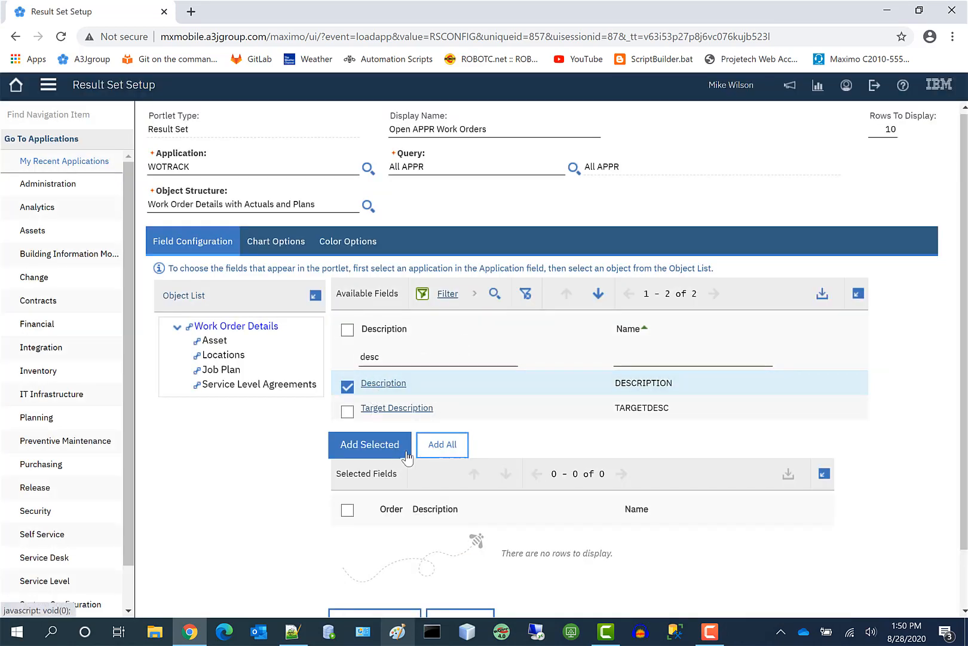
left_click(375, 453)
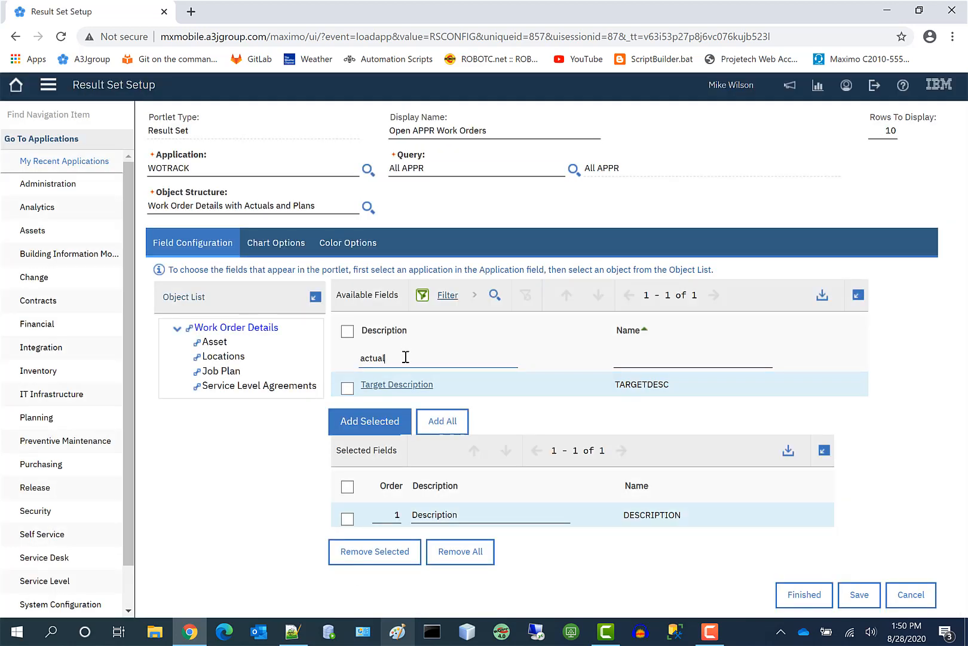
Filter the available fields by "actual s" and add the Actual Start field to the selected fields.
key("Return")
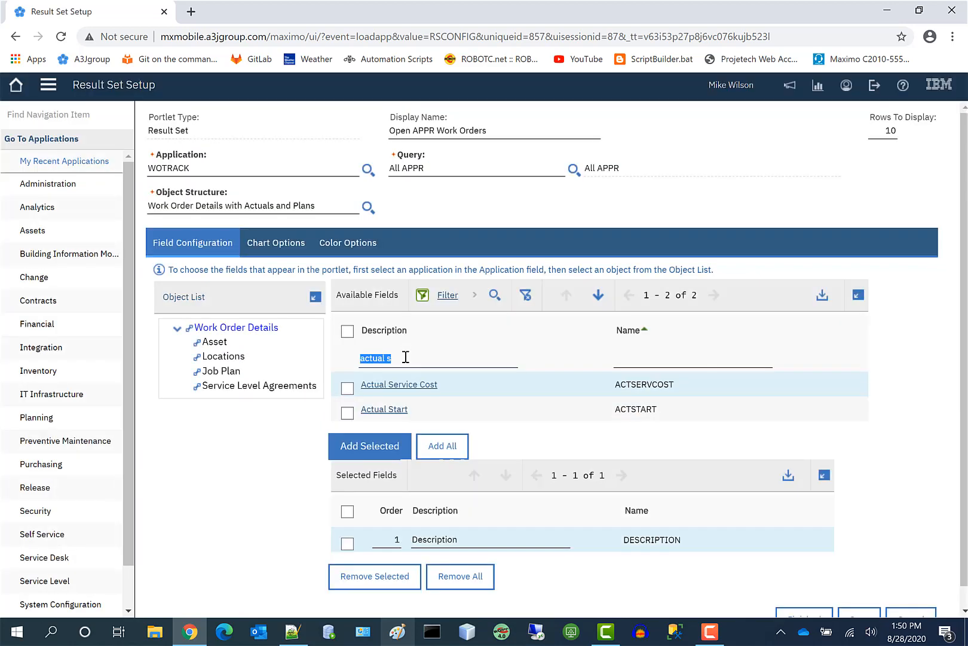
left_click(350, 412)
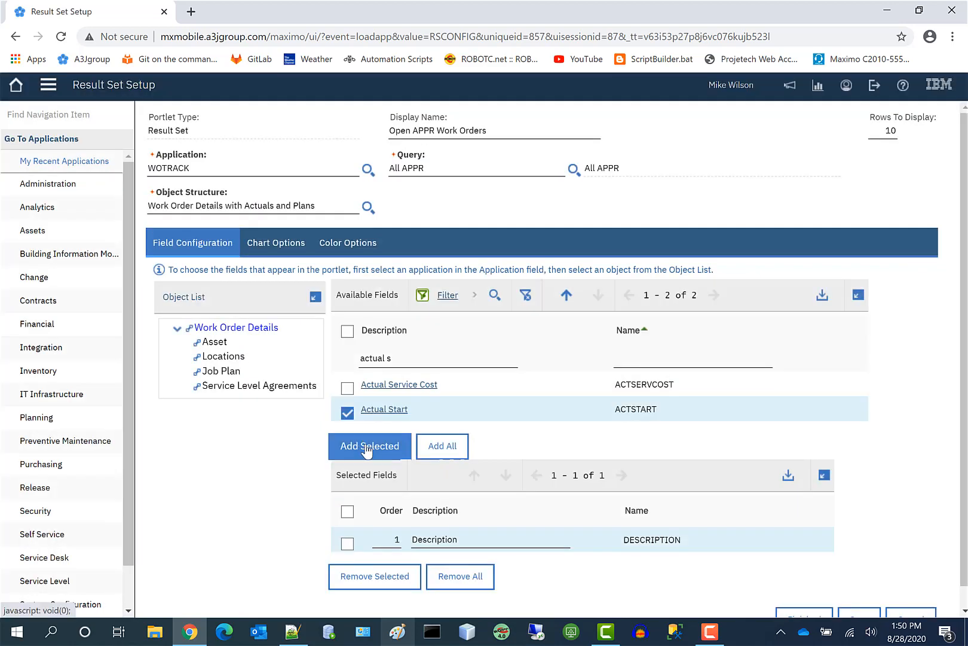
left_click(370, 446)
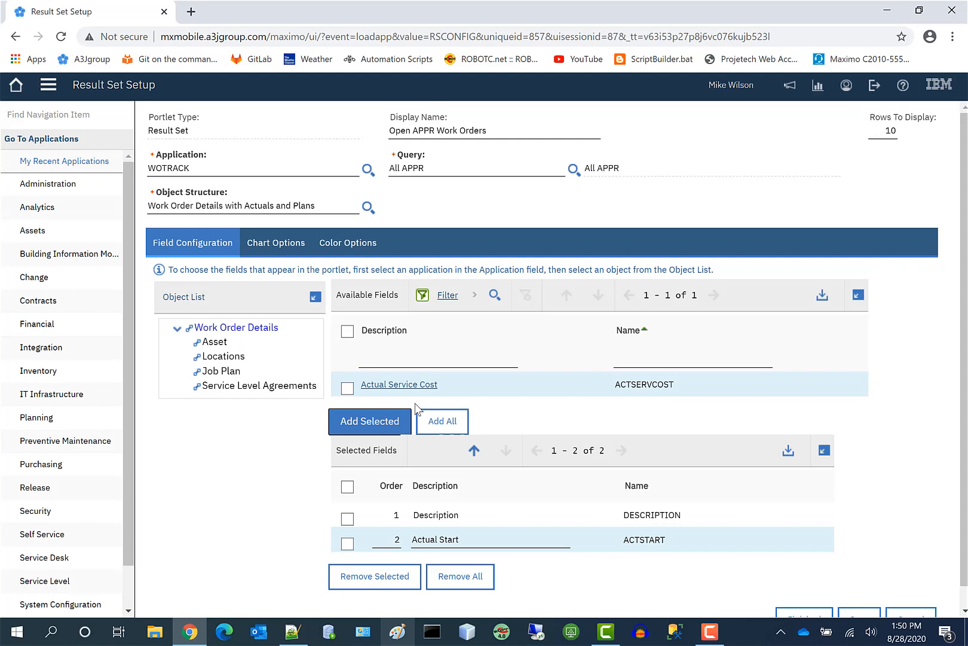
Filter the available fields by "status" and add the Status field to the selected fields.
left_click(413, 356)
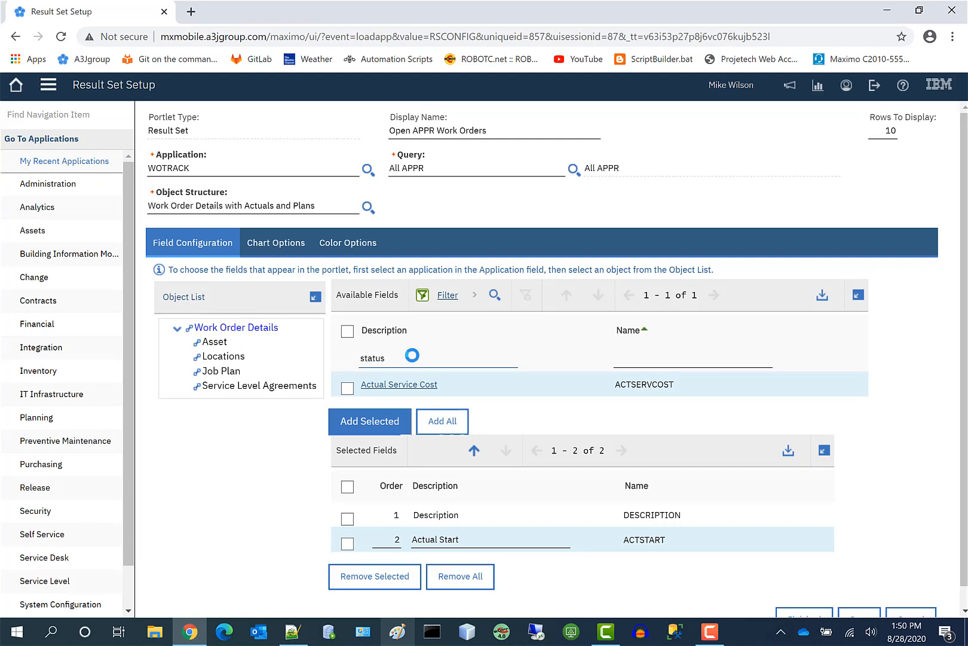
key("Return")
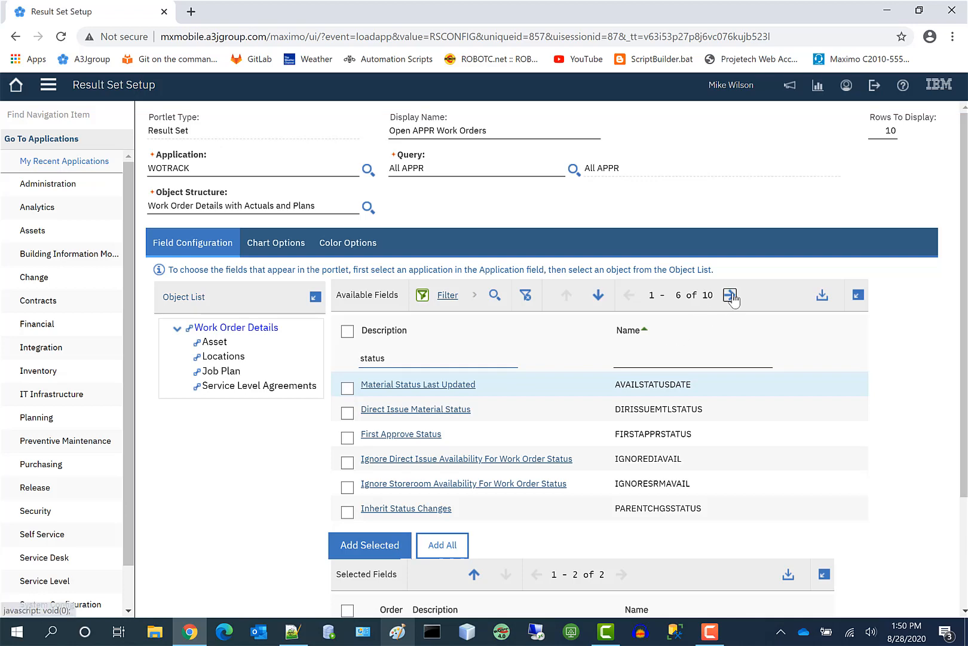
left_click(729, 296)
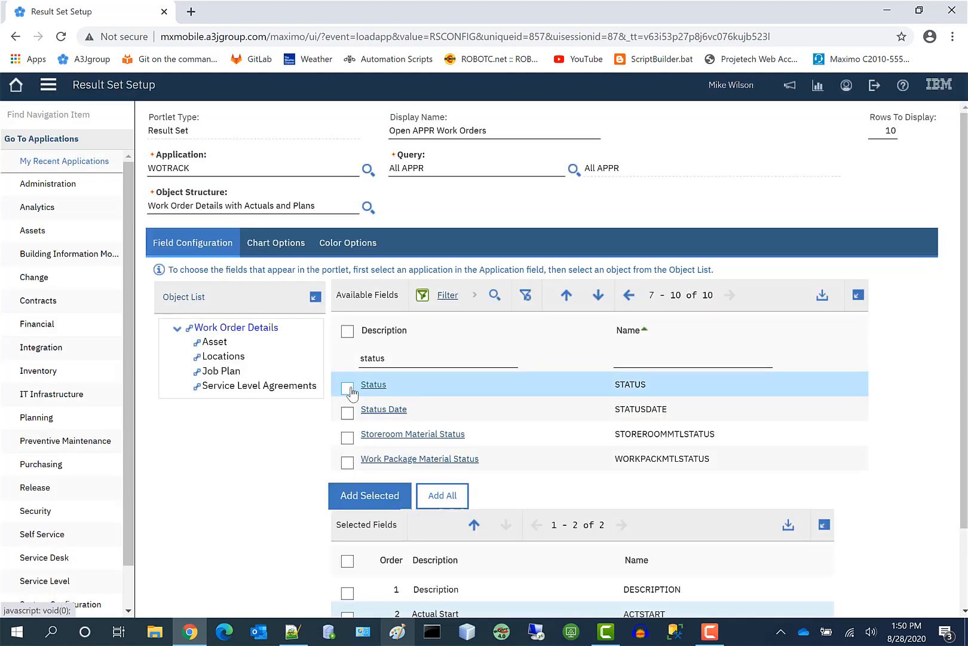
left_click(346, 390)
left_click(372, 496)
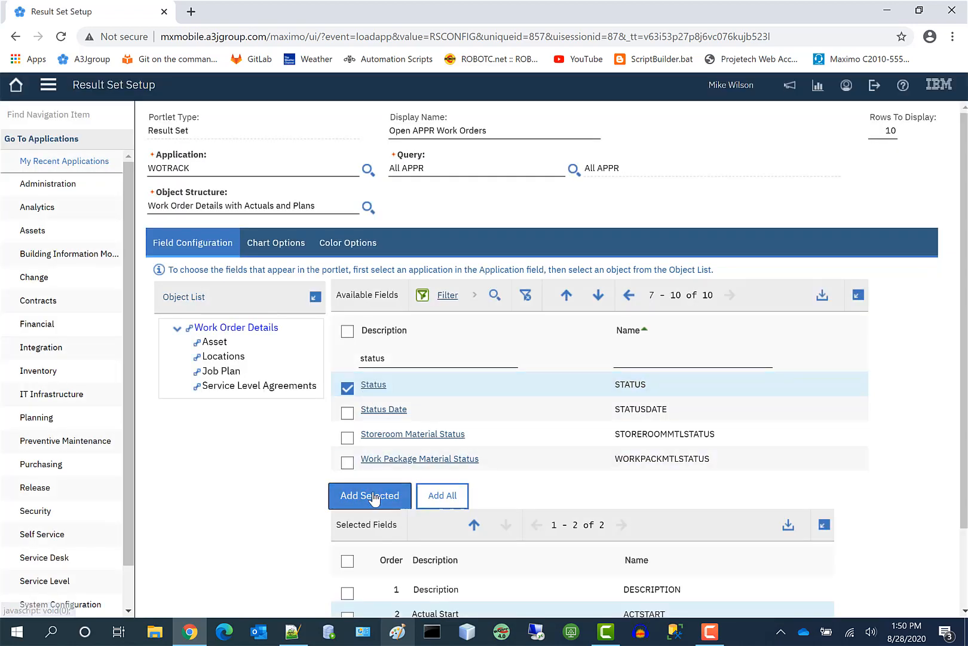
Finish the result set setup and return to the Start Center to find the Open APPR Work Orders portlet.
scroll(280, 487, "down", 3)
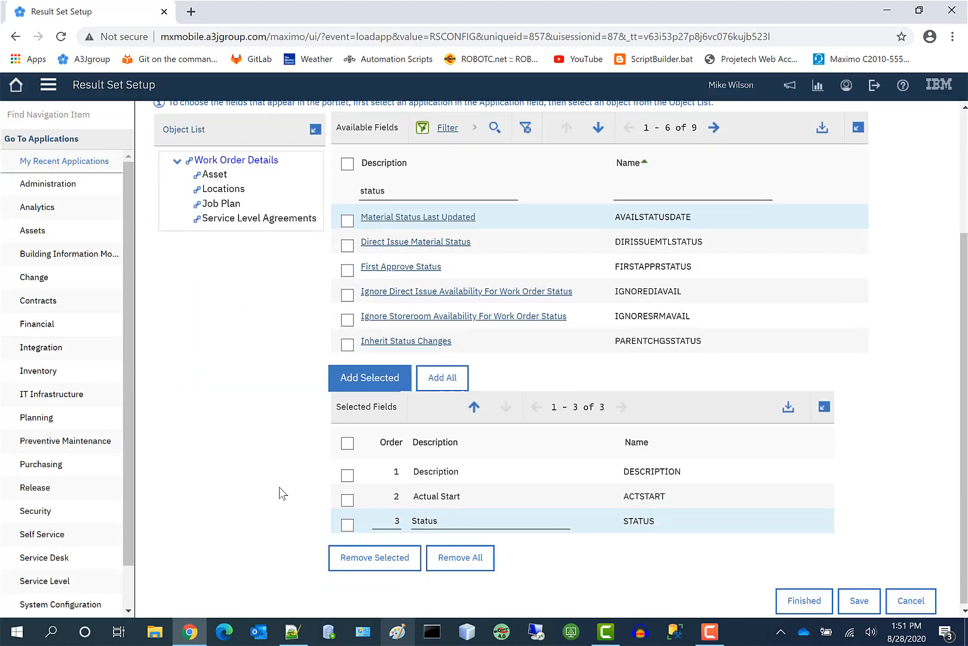
left_click(811, 598)
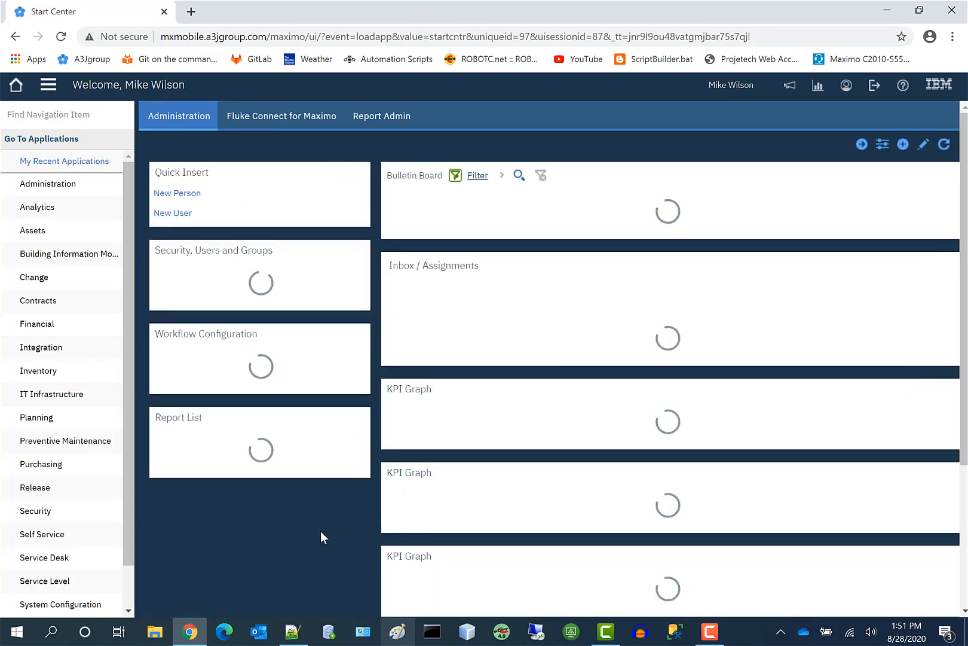
scroll(324, 589, "down", 15)
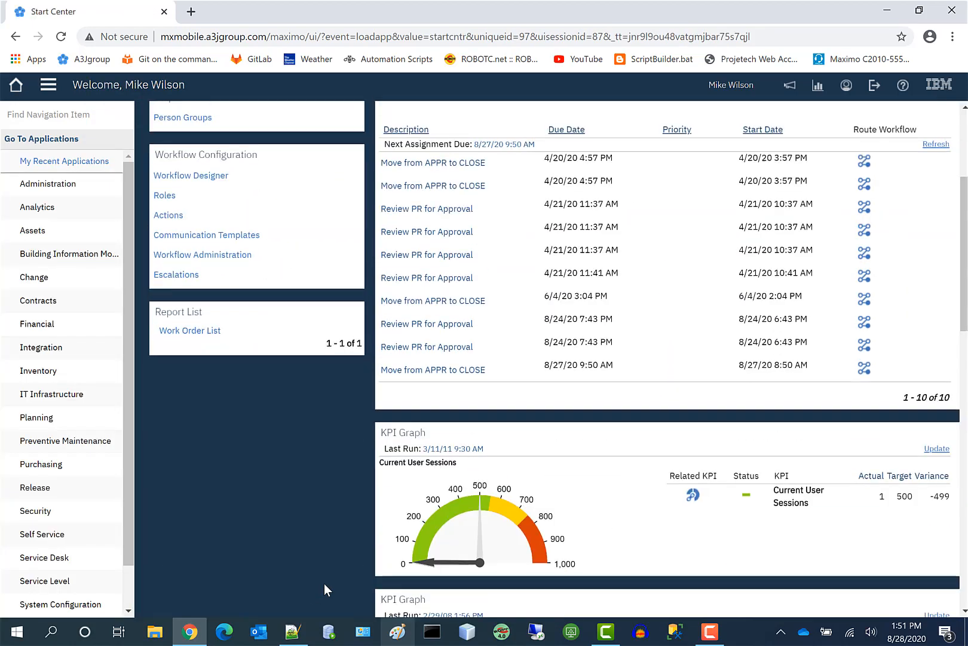